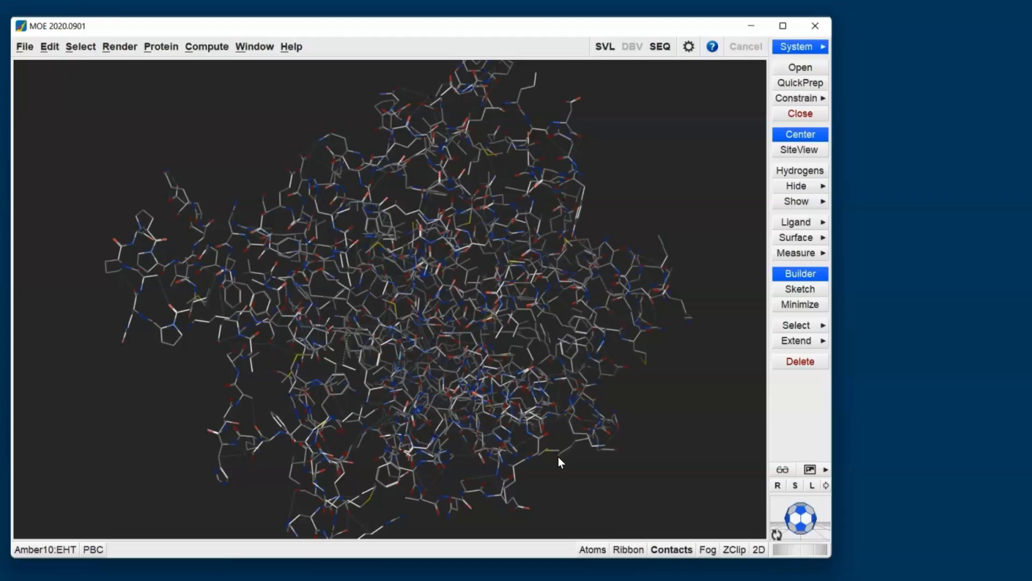
# Run QuickPrep on the loaded structure with Protonate3D, receptor tethering at strength 10 and refinement to an RMS gradient of 0.1.
pyautogui.click(813, 84)
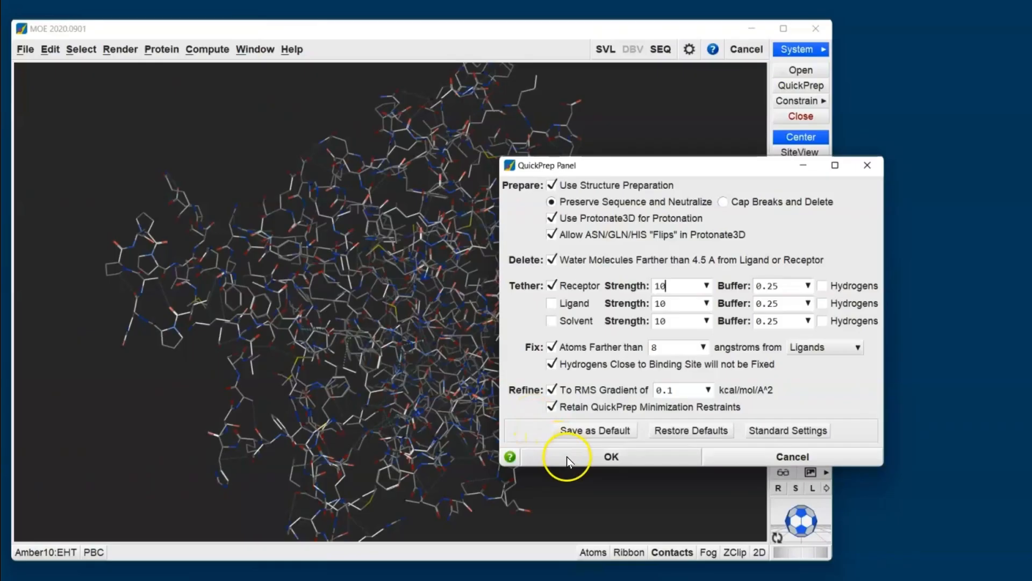
pyautogui.click(566, 457)
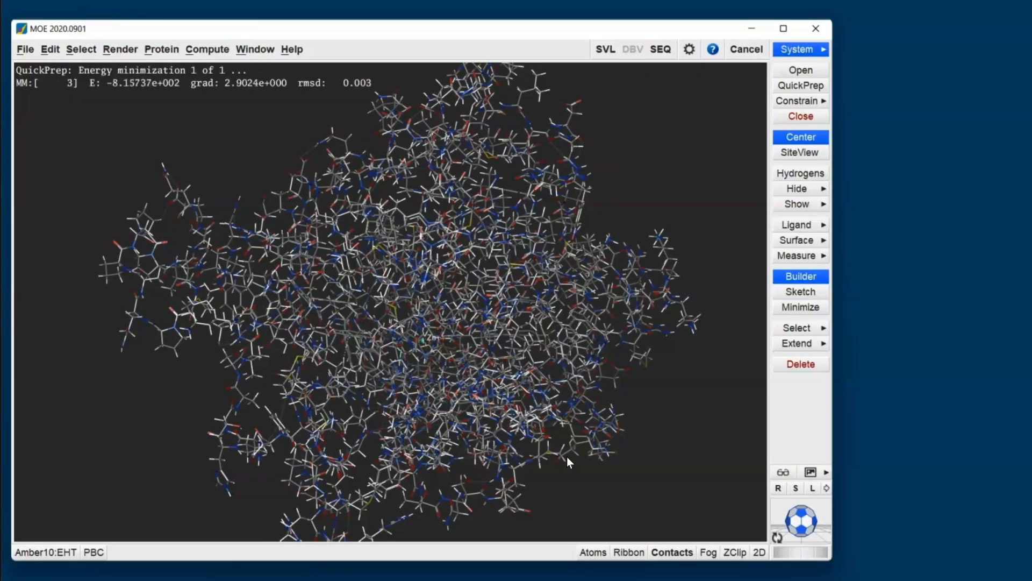
pyautogui.click(797, 87)
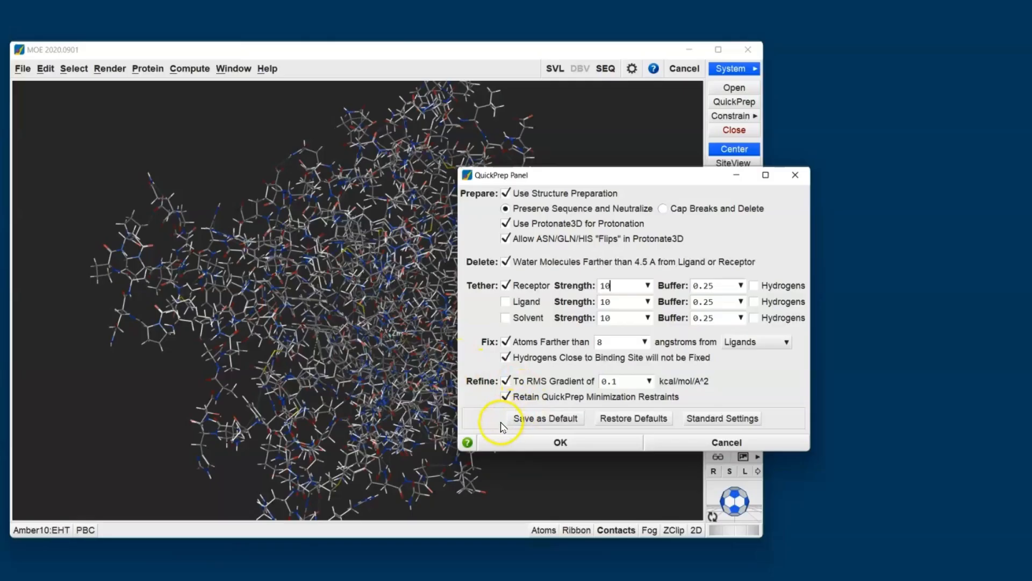
pyautogui.click(740, 444)
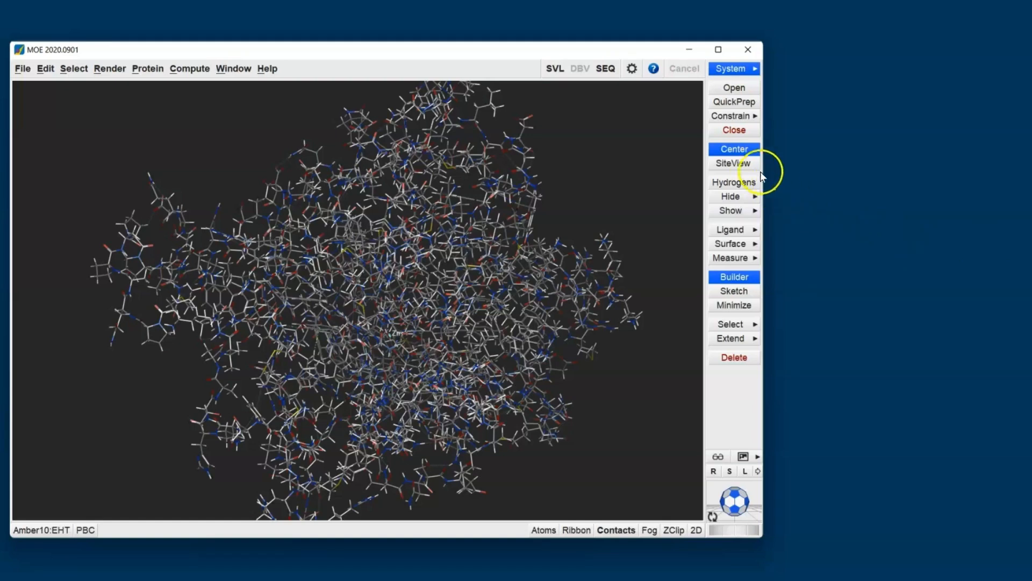
# Isolate the ligand's binding site with SiteView and display the System Manager.
pyautogui.click(748, 164)
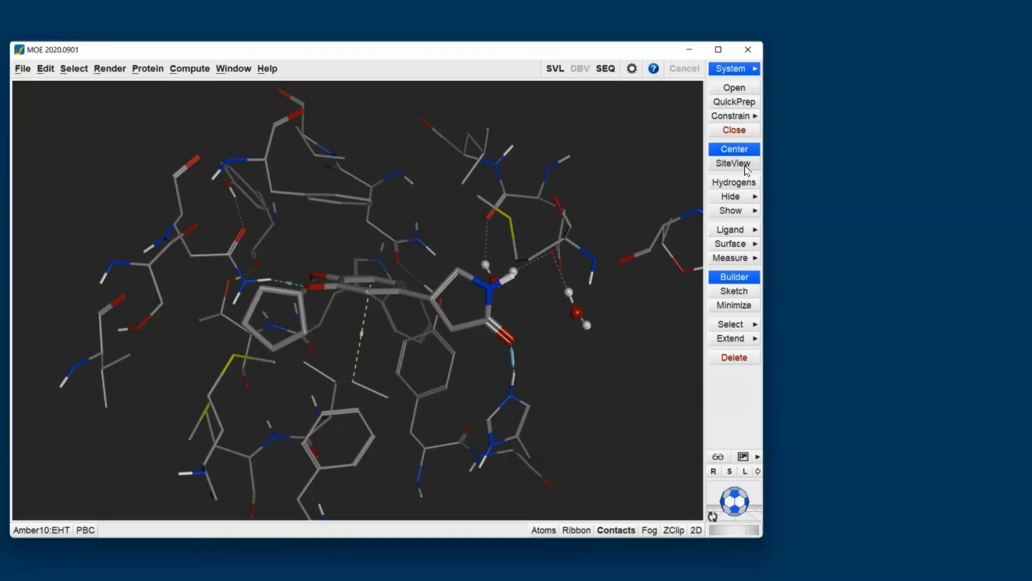
pyautogui.click(746, 69)
pyautogui.click(991, 147)
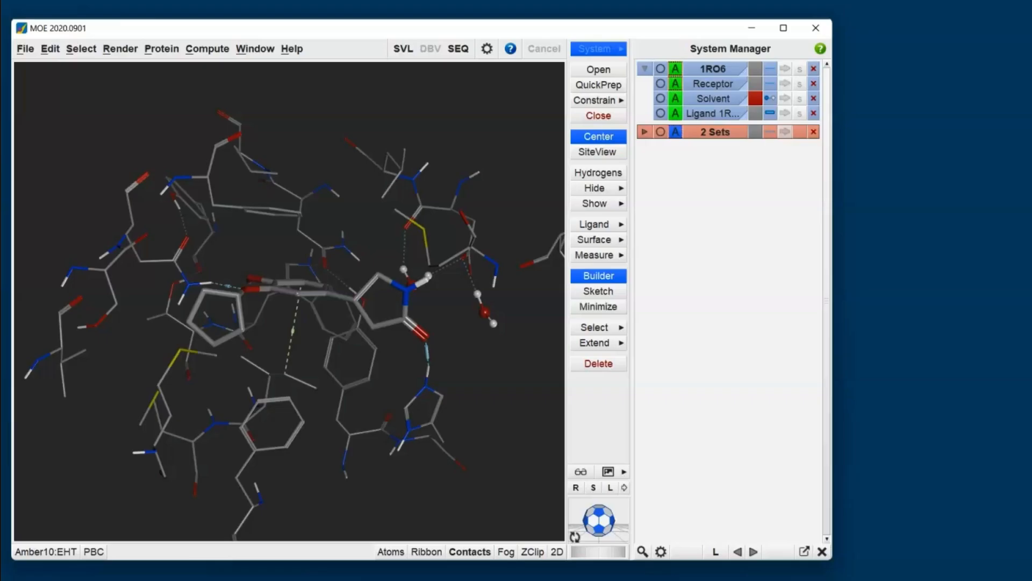
pyautogui.click(714, 90)
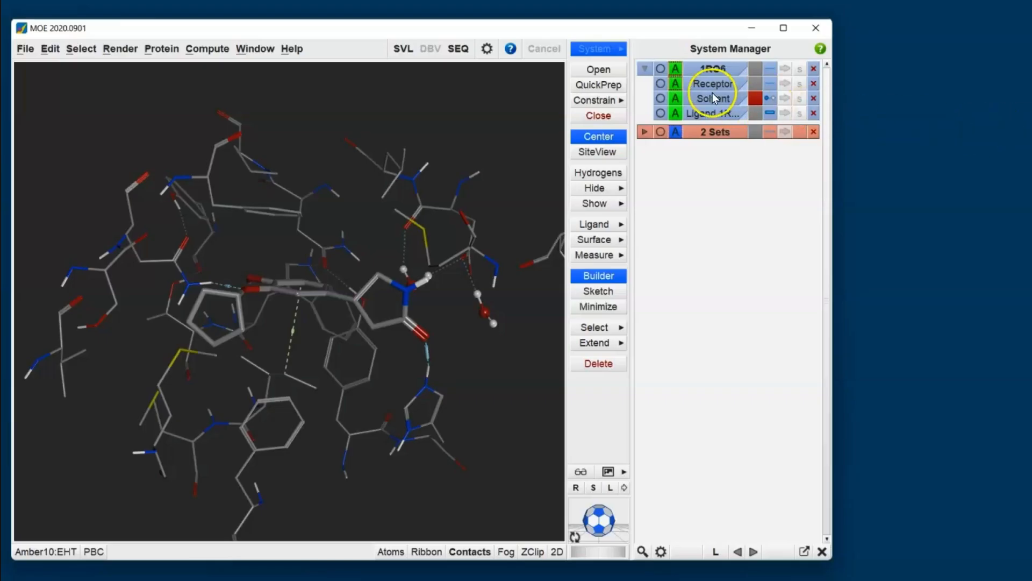
pyautogui.click(714, 86)
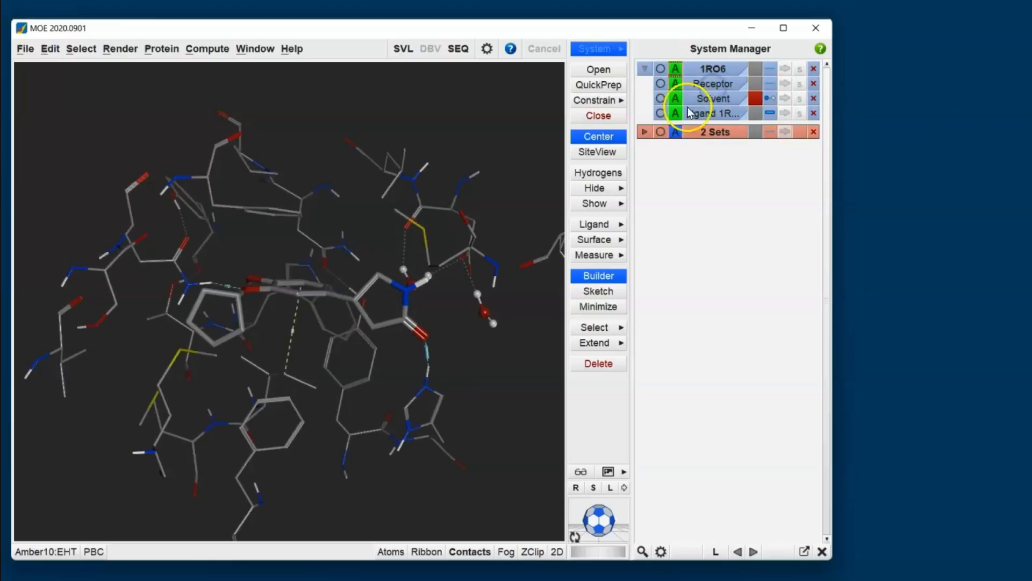
pyautogui.click(660, 114)
pyautogui.click(661, 113)
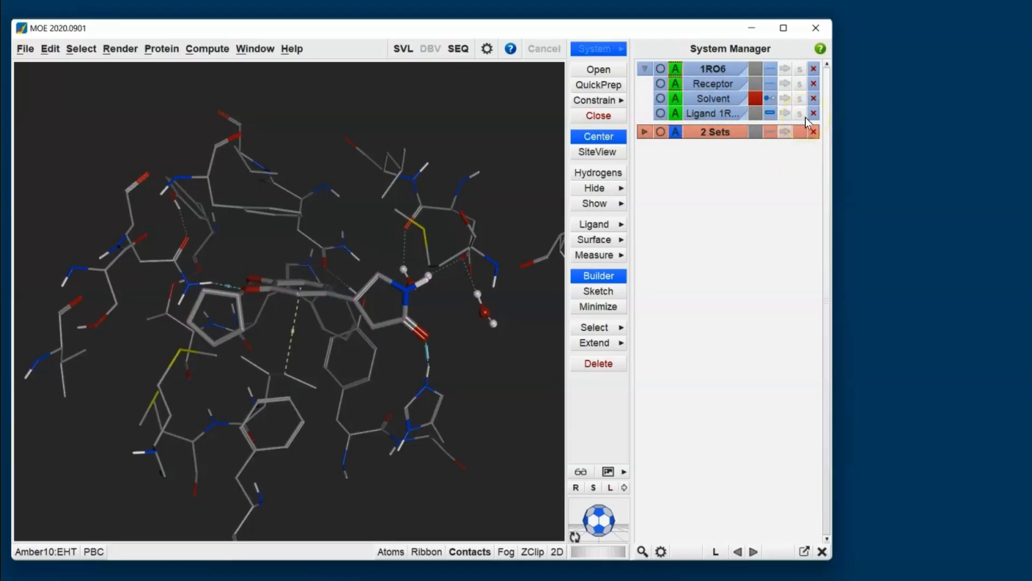
# Color only the ligand's atoms pale pink, with the color applied to its carbons.
pyautogui.click(756, 115)
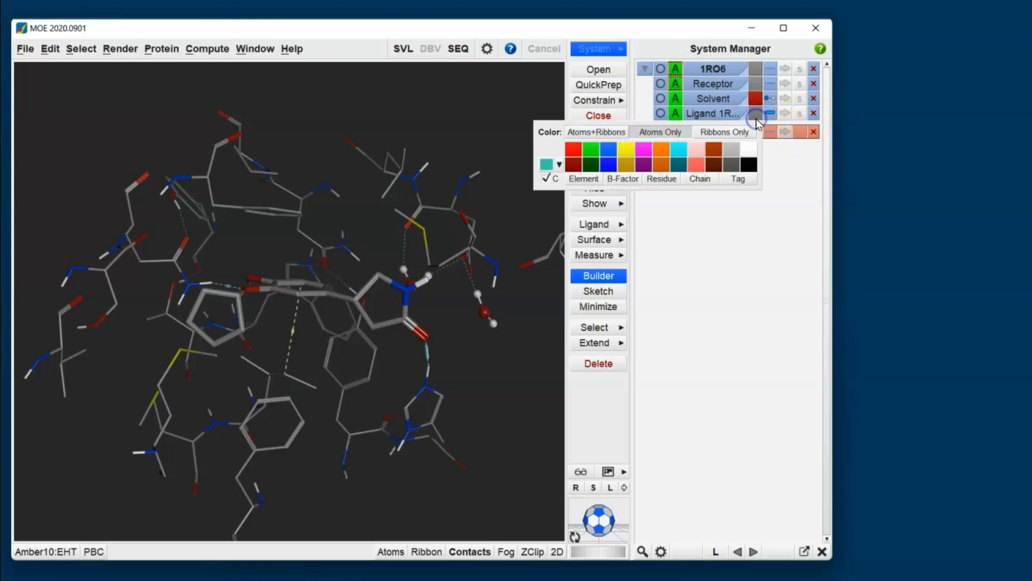
pyautogui.click(701, 151)
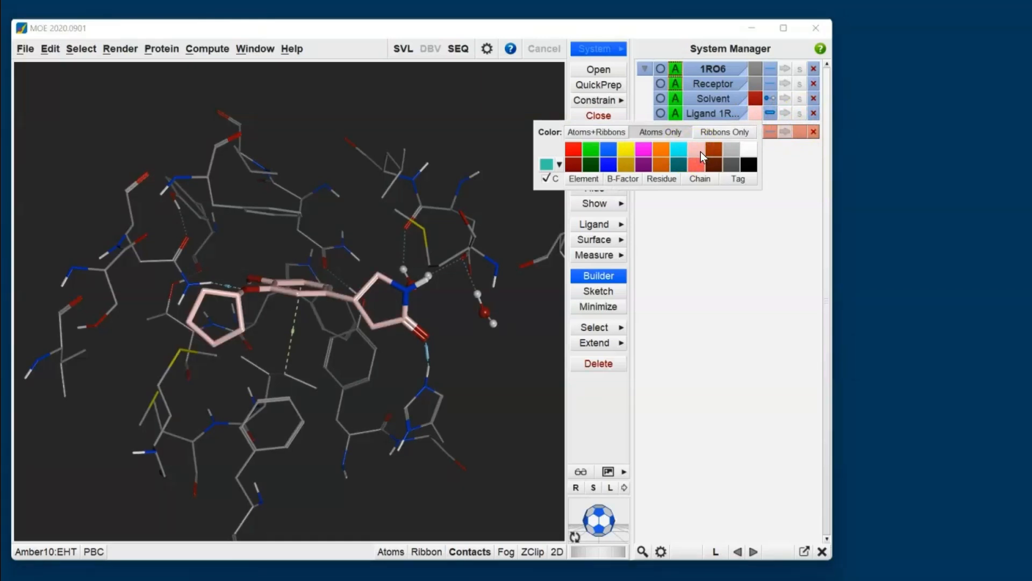
pyautogui.click(679, 322)
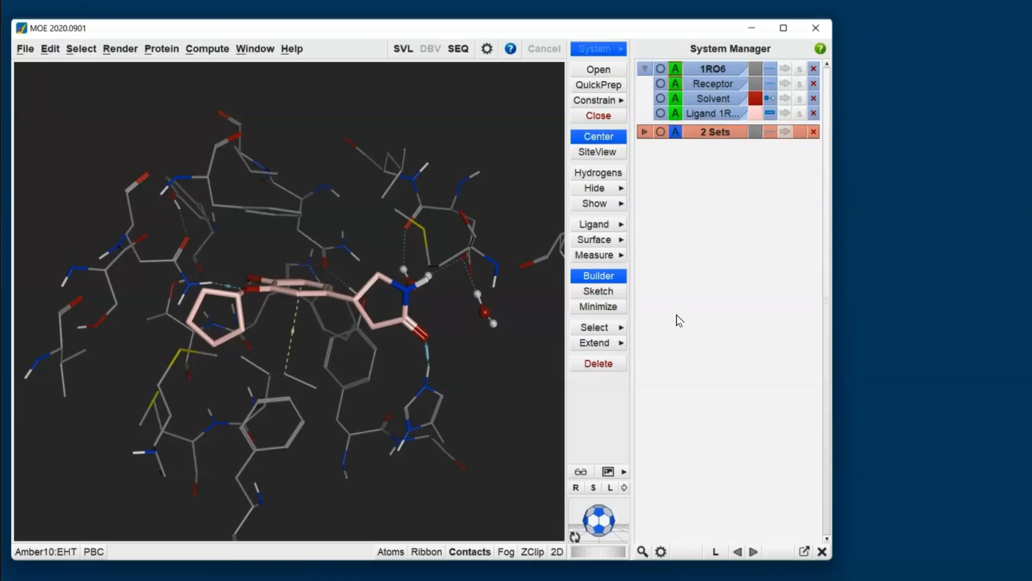
# Generate the receptor surface around the ligand, inspect the binding pocket, and clear the surface.
pyautogui.moveTo(263, 264); pyautogui.dragTo(250, 314, button='middle')
pyautogui.scroll(3, 264, 305)
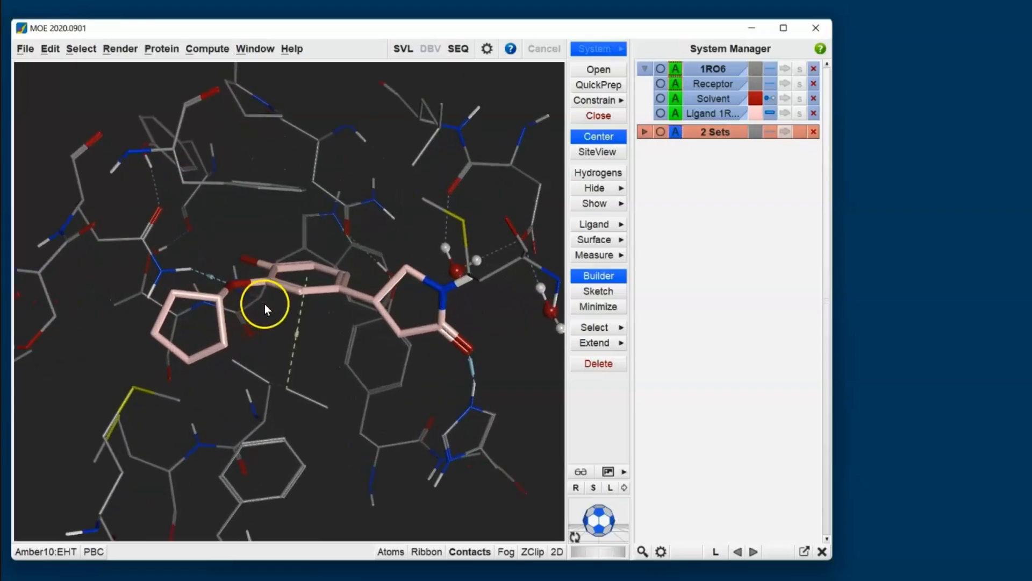
pyautogui.scroll(2, 265, 305)
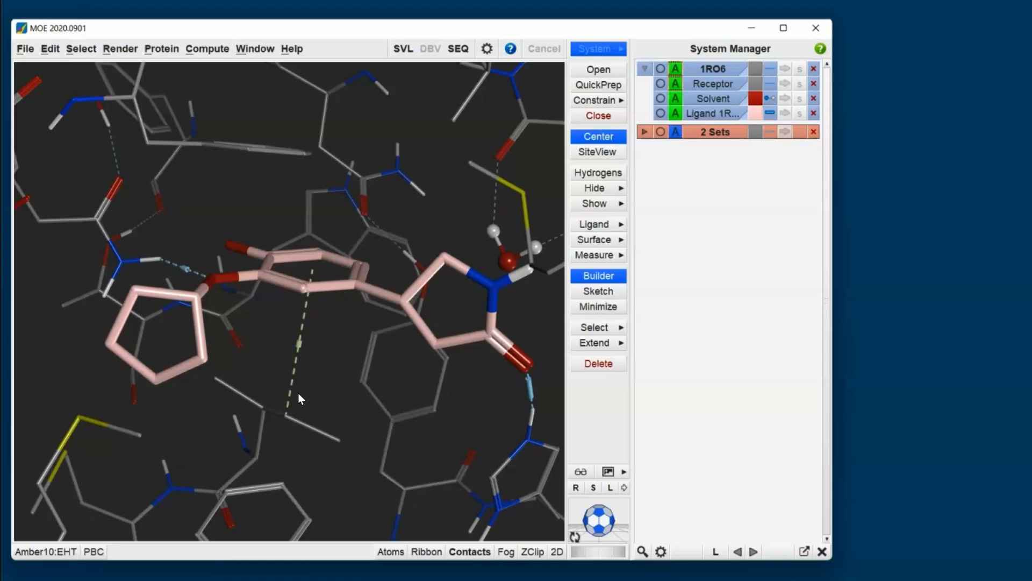
pyautogui.click(598, 239)
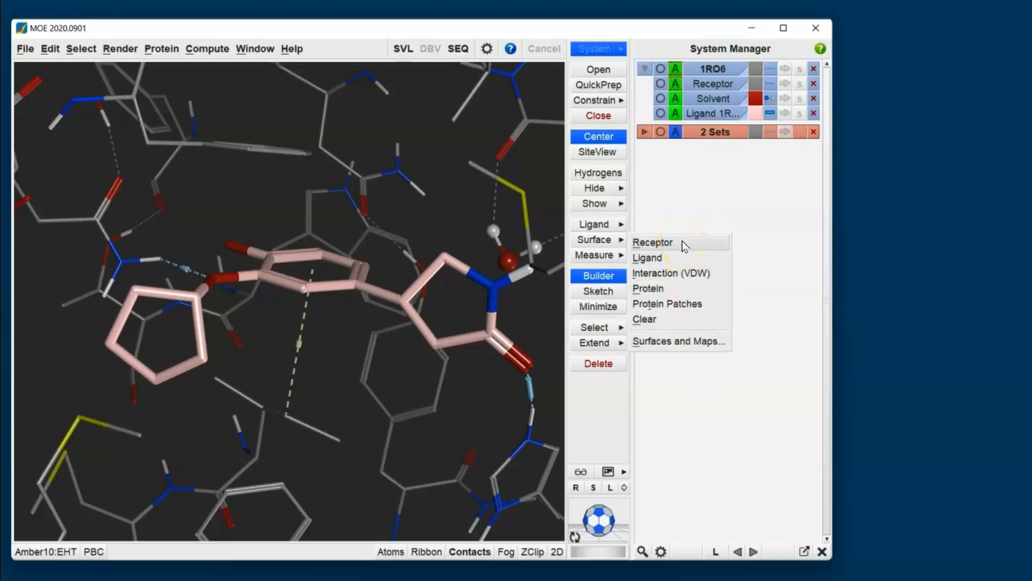
pyautogui.click(652, 243)
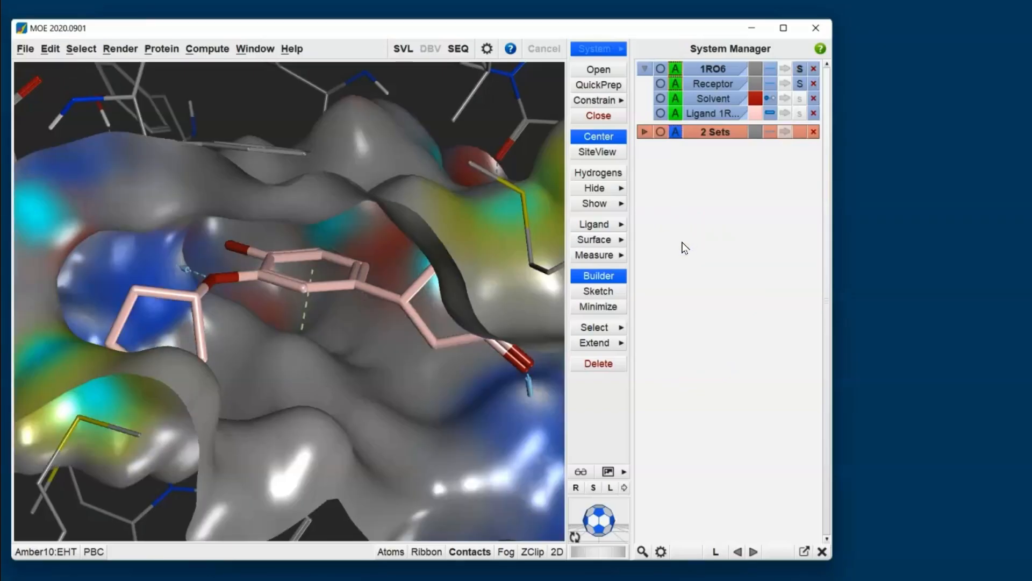
pyautogui.click(395, 352)
pyautogui.scroll(-4, 264, 313)
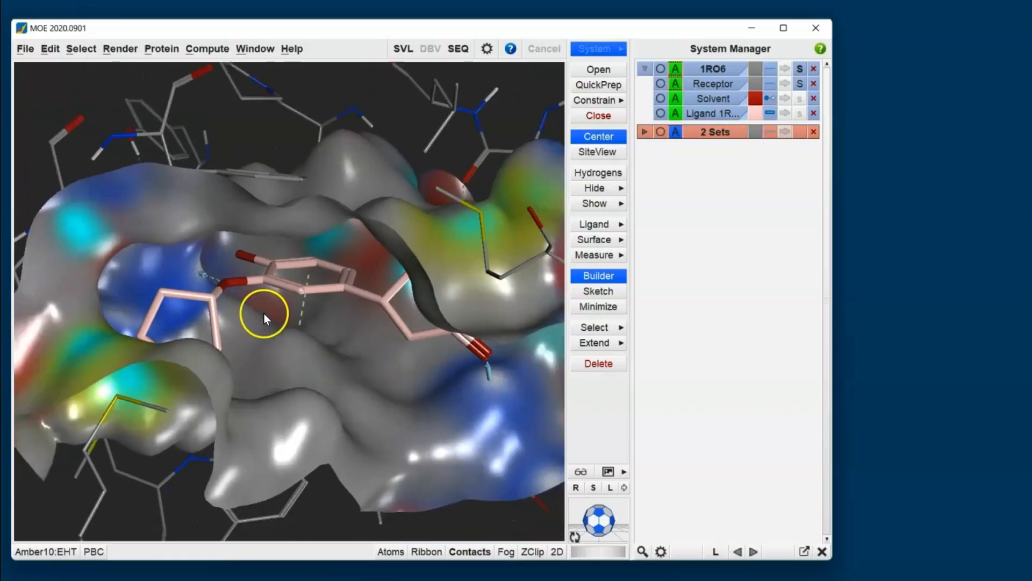
pyautogui.moveTo(306, 313)
pyautogui.mouseDown(button='middle')
pyautogui.moveTo(279, 322)
pyautogui.moveTo(315, 243)
pyautogui.moveTo(314, 201)
pyautogui.moveTo(276, 217)
pyautogui.moveTo(272, 248)
pyautogui.moveTo(293, 316)
pyautogui.moveTo(308, 324)
pyautogui.mouseUp(button='middle')
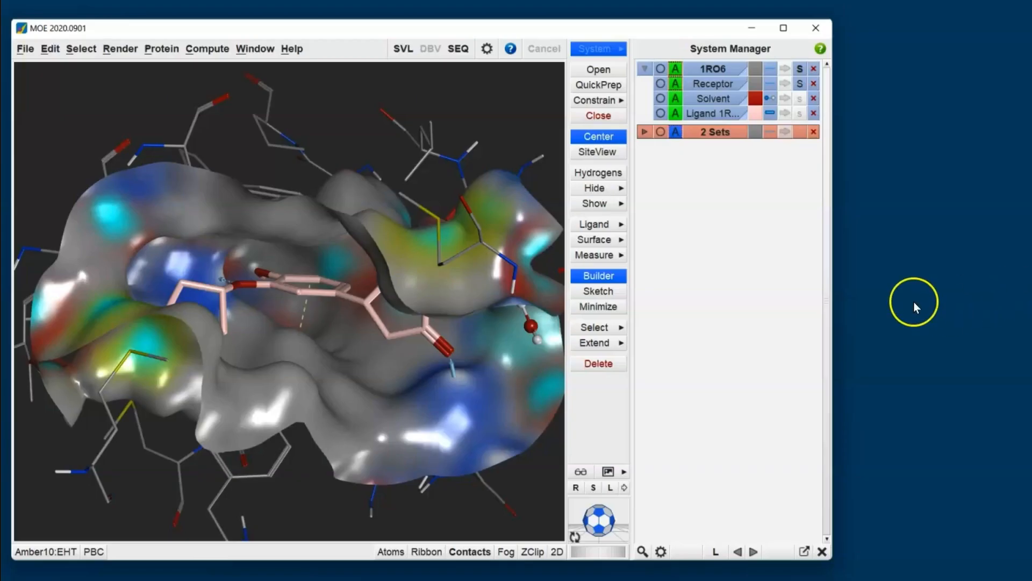
pyautogui.click(613, 239)
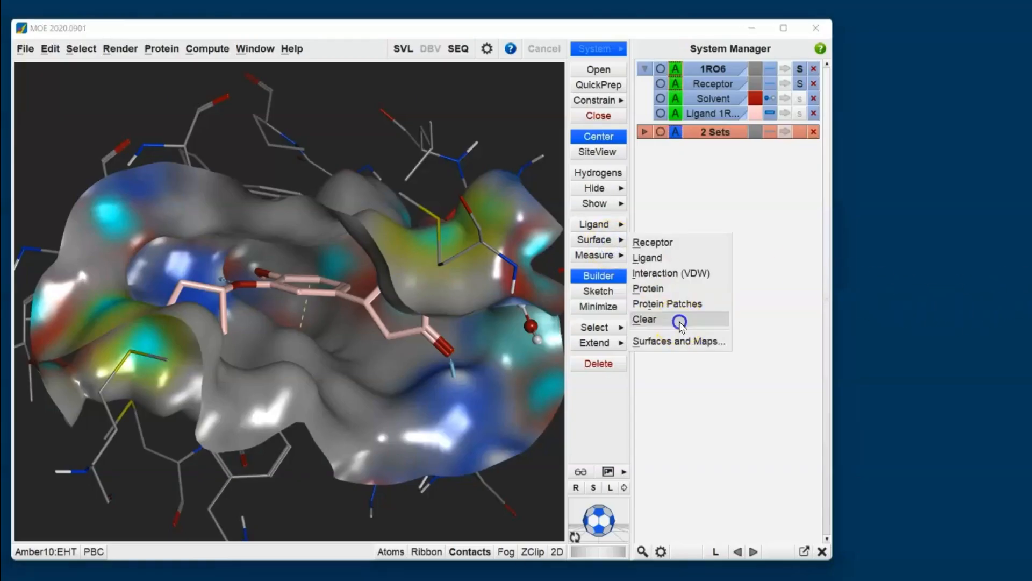
pyautogui.click(679, 321)
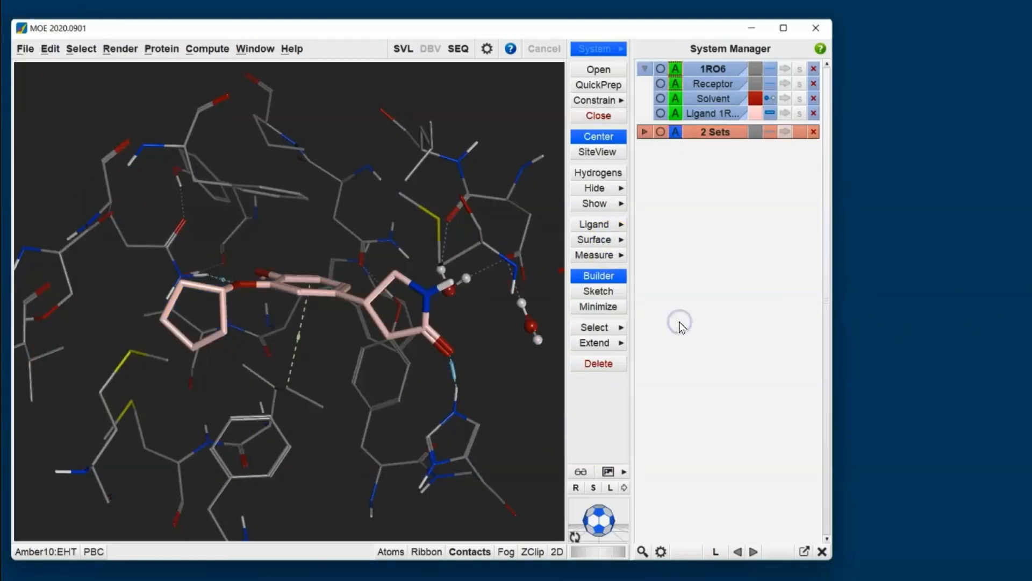
# Open the Dock setup for the prepared protein-ligand system.
pyautogui.click(208, 49)
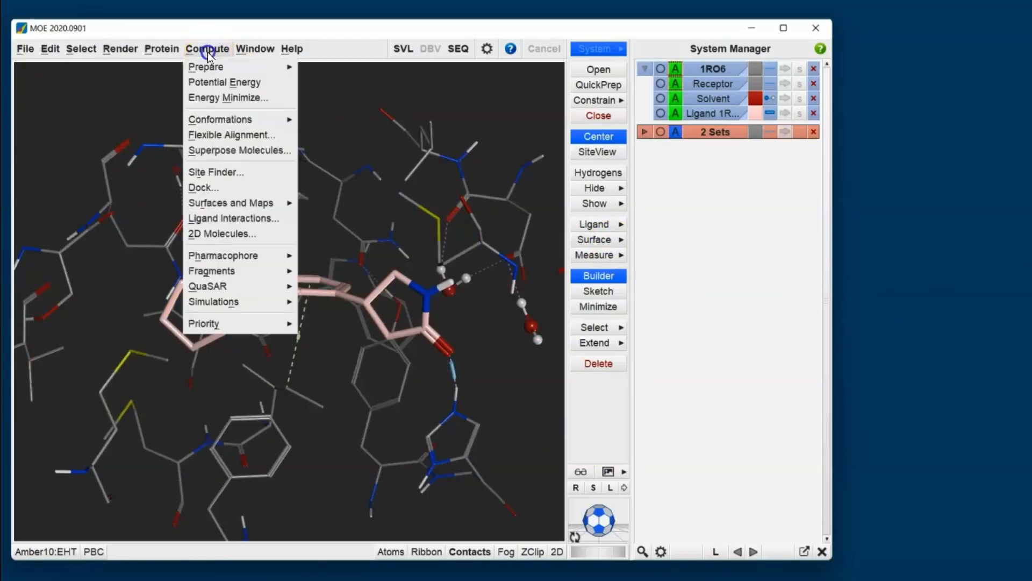
pyautogui.click(201, 188)
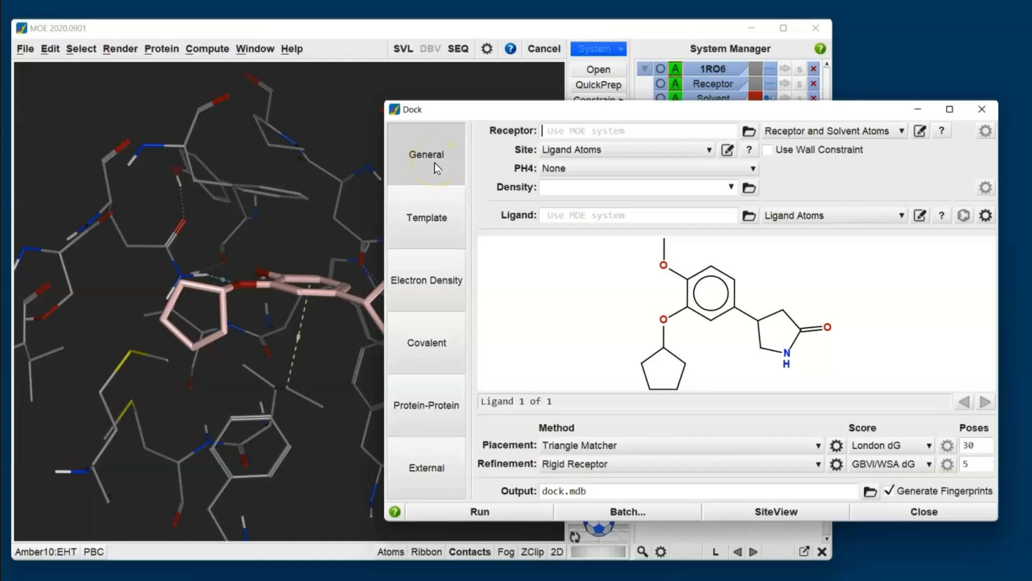
# Review the Template, Electron Density, Covalent, Protein-Protein and External docking modes, and return to General docking.
pyautogui.click(443, 202)
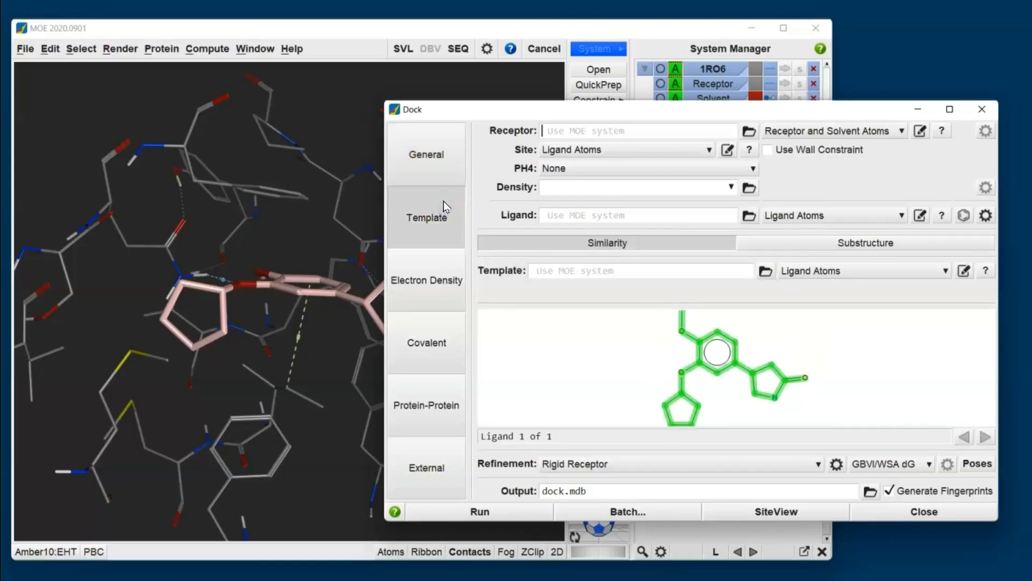
pyautogui.click(427, 282)
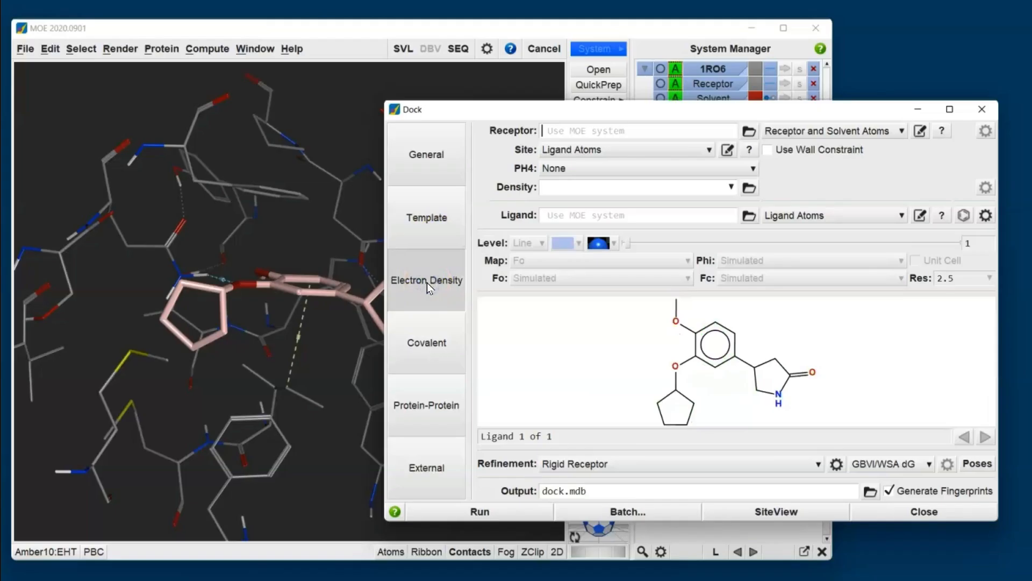
pyautogui.click(427, 343)
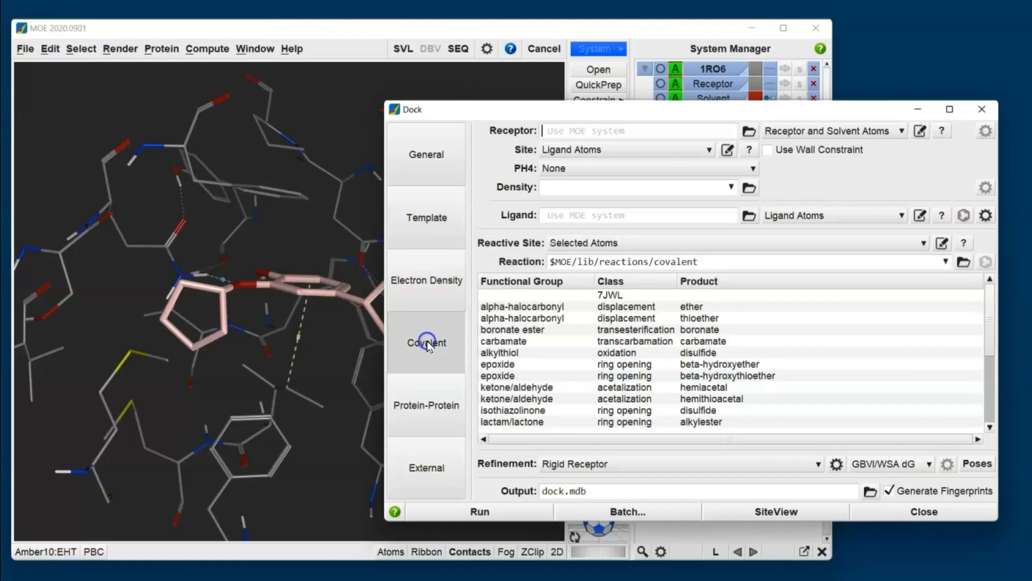
pyautogui.click(434, 402)
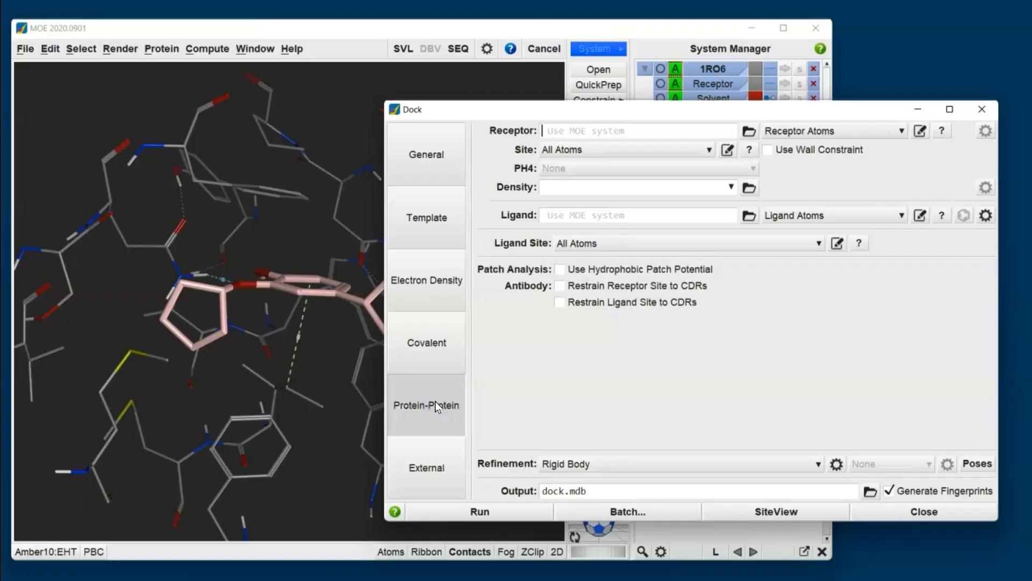
pyautogui.click(427, 466)
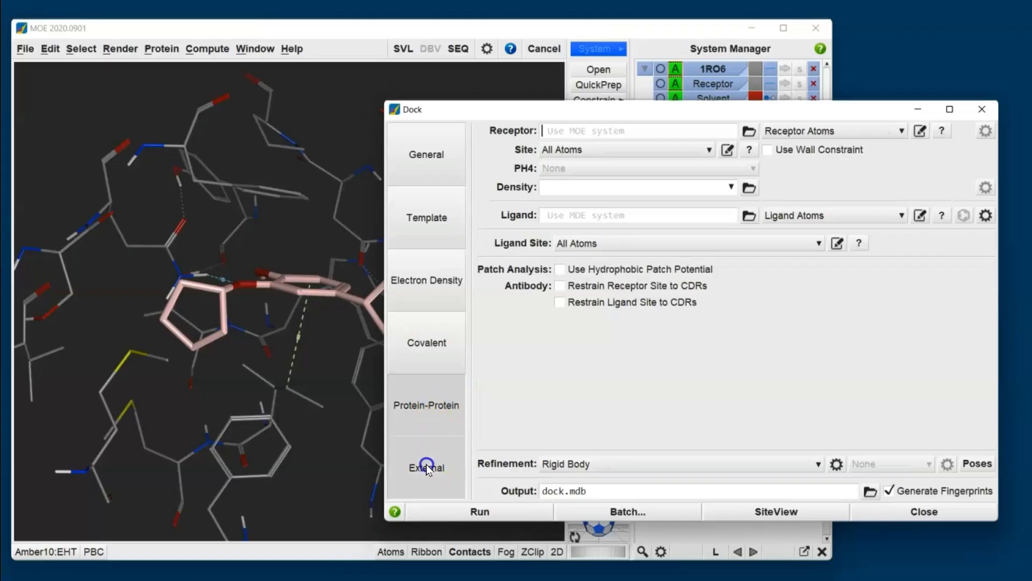
pyautogui.click(422, 419)
pyautogui.click(426, 343)
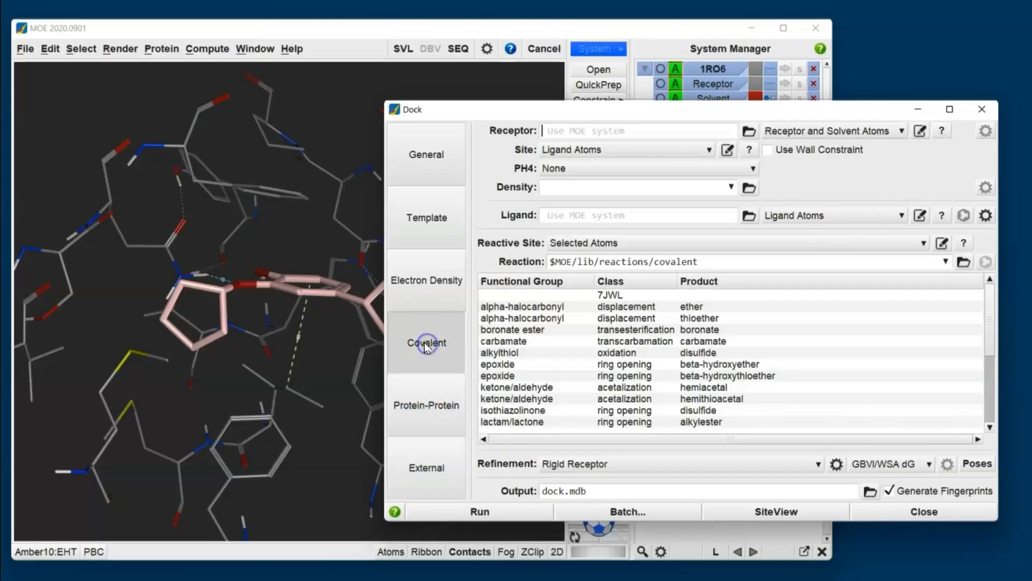
pyautogui.click(418, 295)
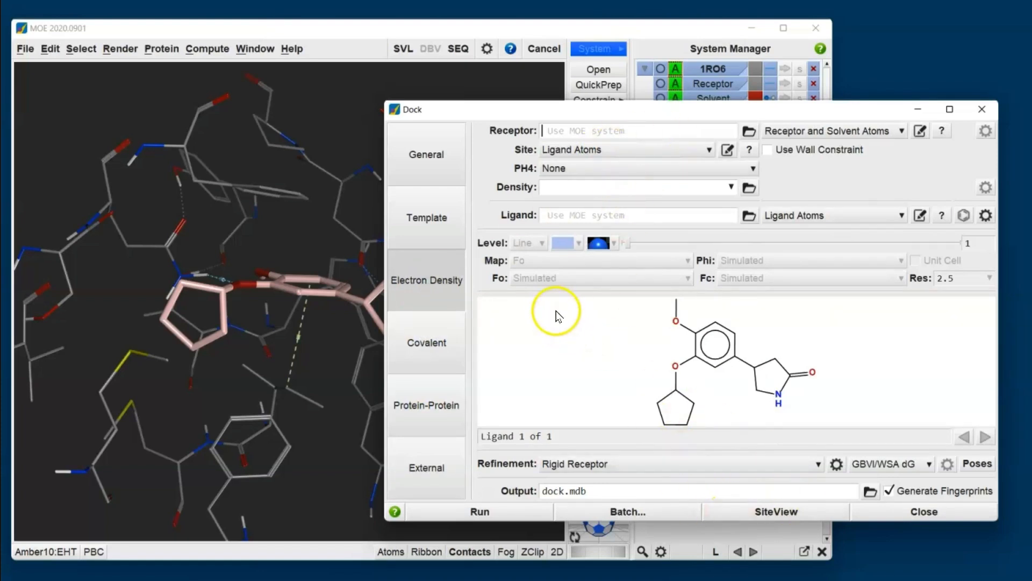
pyautogui.click(436, 221)
pyautogui.click(427, 160)
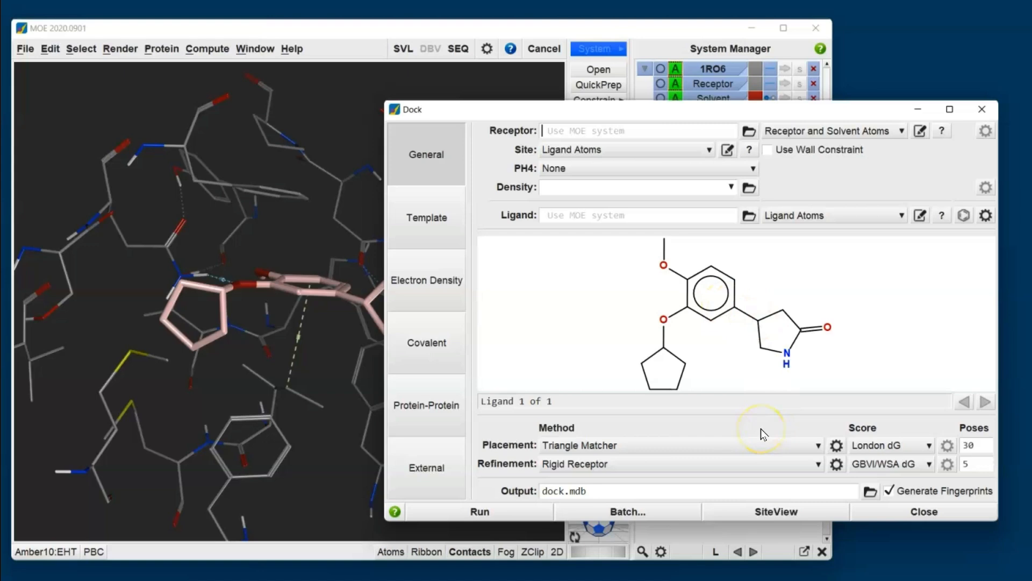
# Arrange and resize the molecule and Dock windows so both the binding site and the docking settings can be seen.
pyautogui.moveTo(645, 112); pyautogui.dragTo(722, 138)
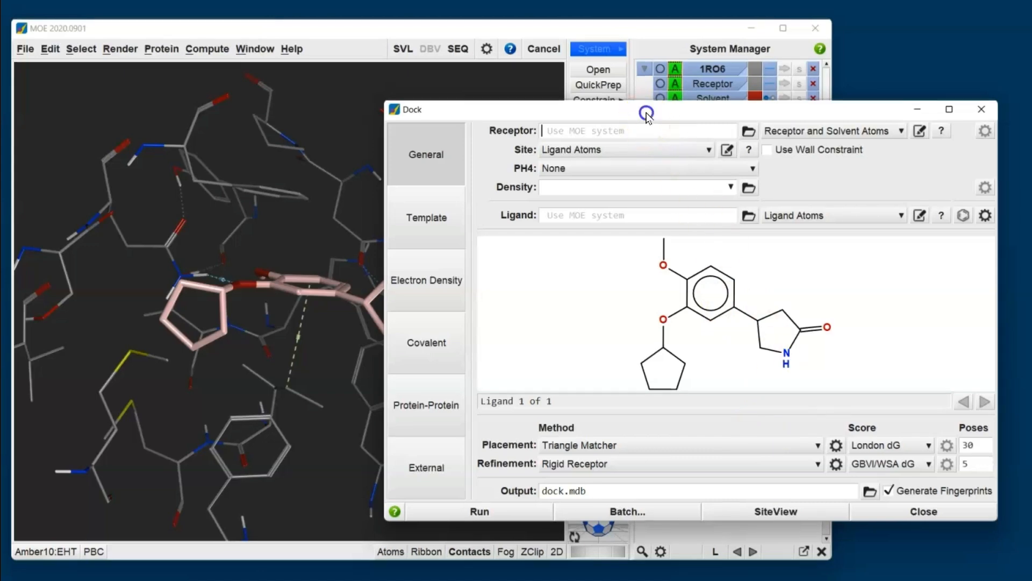
pyautogui.moveTo(634, 150); pyautogui.dragTo(796, 202)
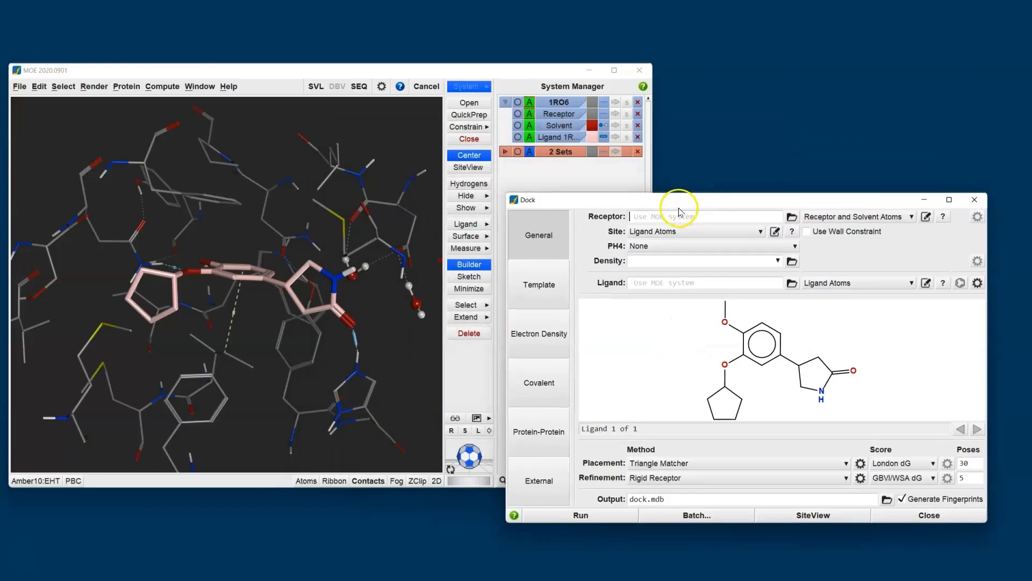
pyautogui.click(683, 324)
# Review the atom choices for the docking receptor and site, keeping Receptor and Solvent Atoms and Ligand Atoms.
pyautogui.click(848, 217)
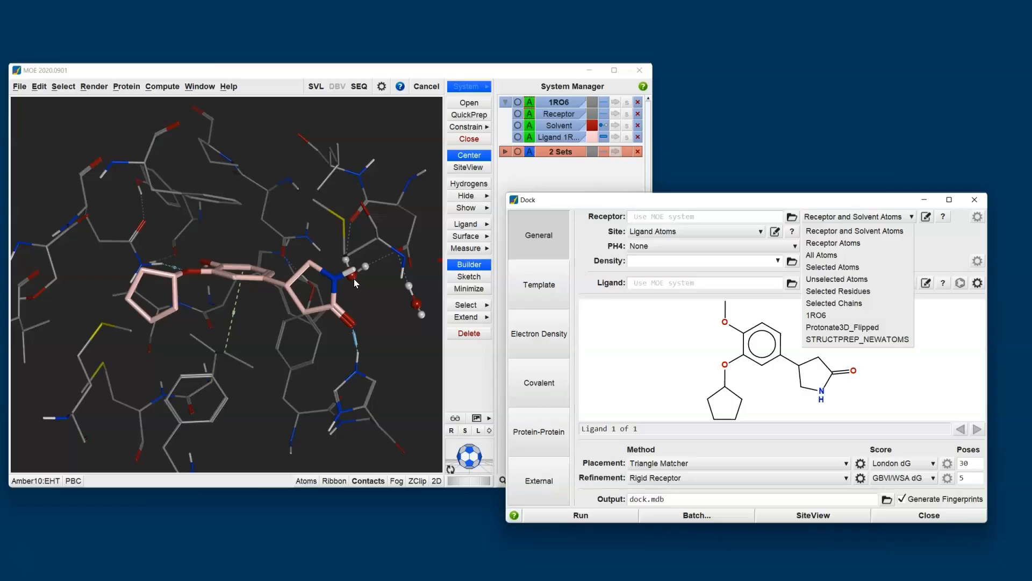
pyautogui.click(580, 235)
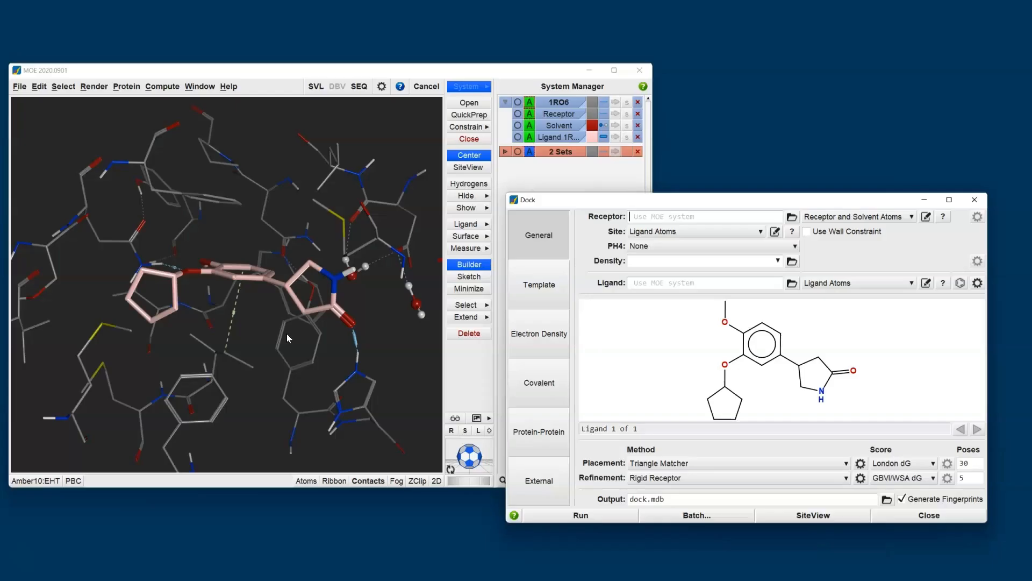
pyautogui.click(667, 233)
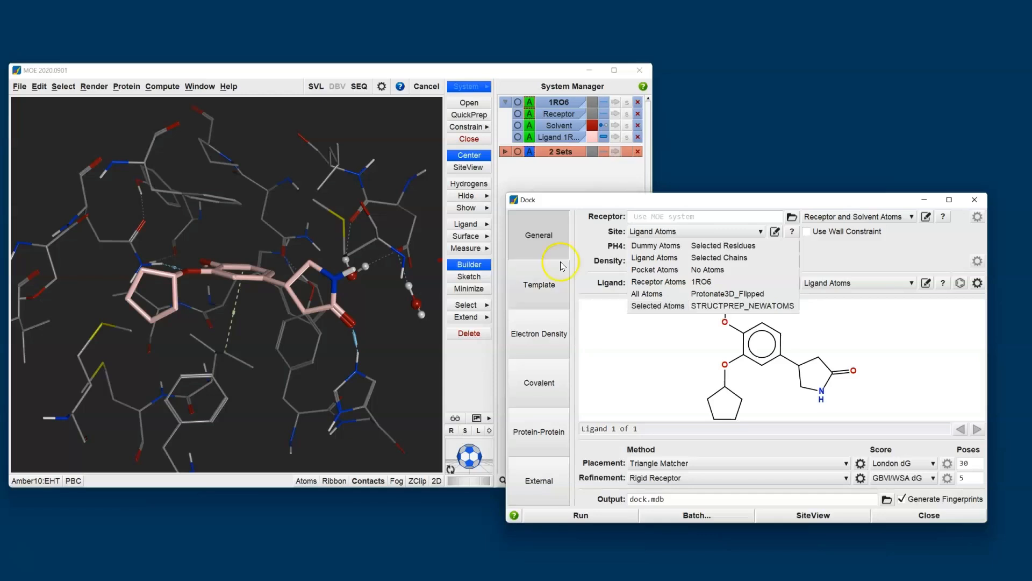
pyautogui.click(591, 237)
# Set the docking pharmacophore to Create New Query and open a new Pharmacophore Editor.
pyautogui.click(666, 249)
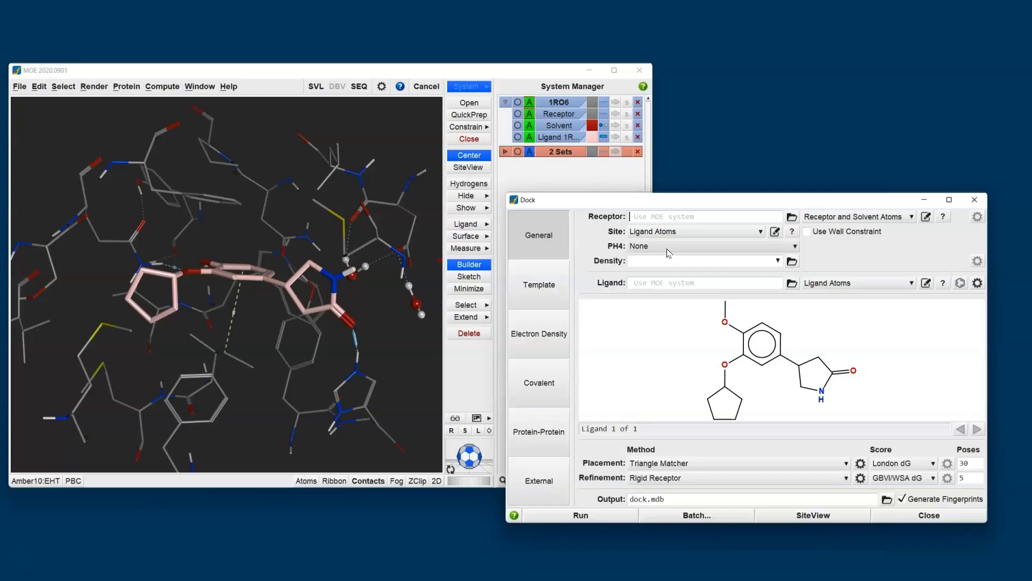
pyautogui.click(264, 203)
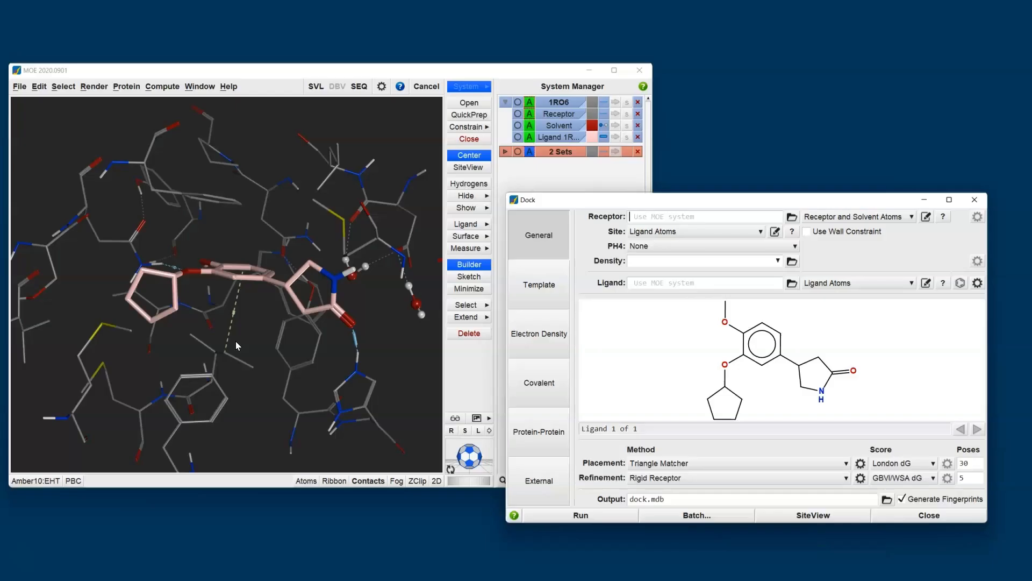
pyautogui.click(661, 248)
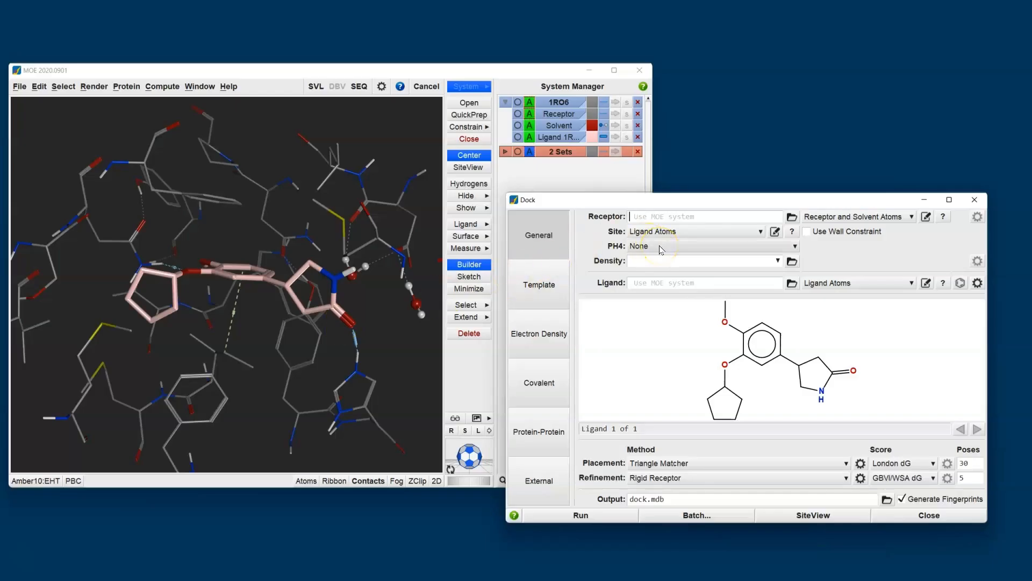
pyautogui.click(661, 248)
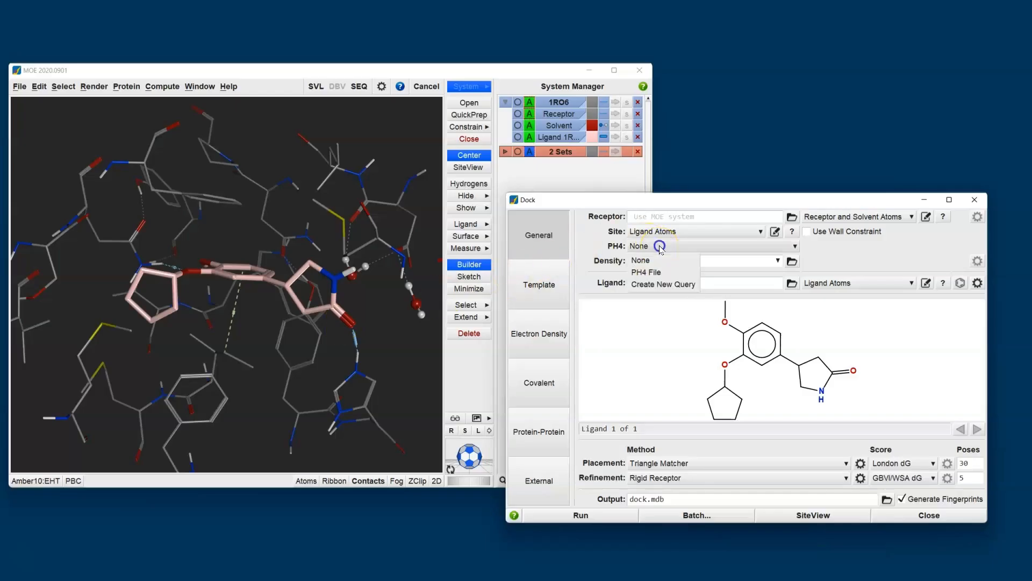
pyautogui.click(652, 284)
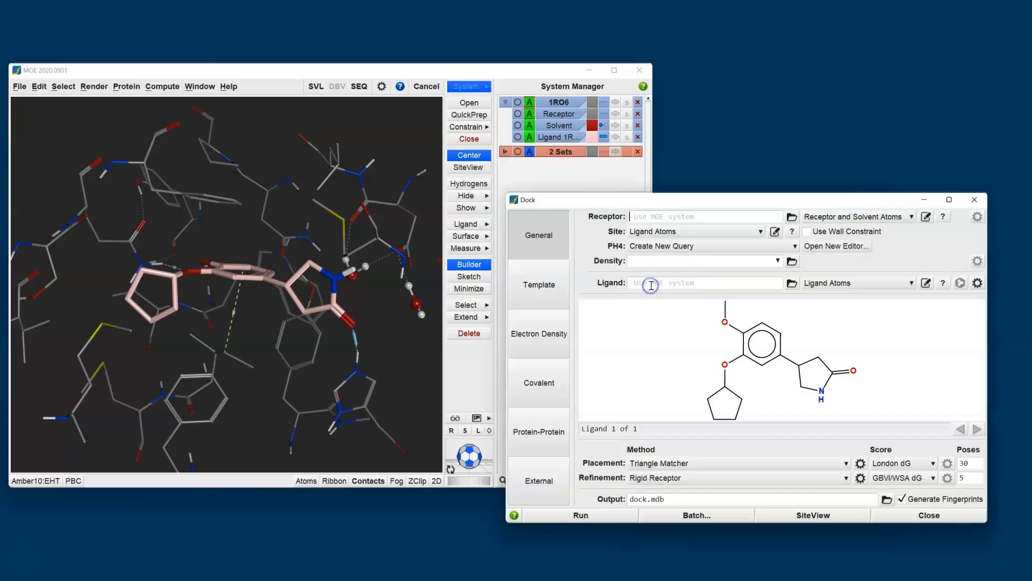
pyautogui.click(829, 247)
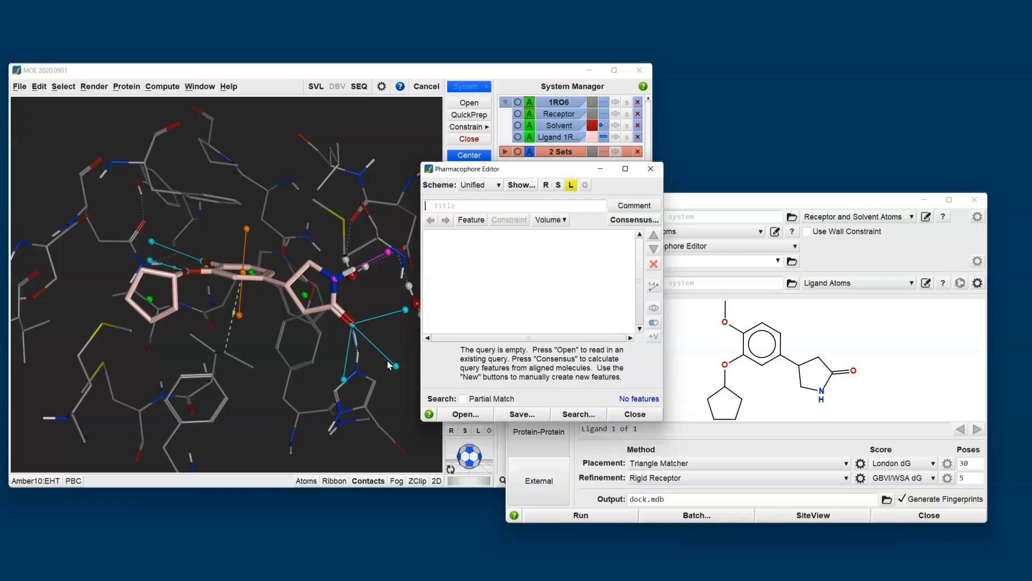
# Move the Pharmacophore Editor off the structure and add an Aro feature at the centre of the ligand's aromatic ring.
pyautogui.moveTo(498, 173); pyautogui.dragTo(784, 31)
pyautogui.scroll(5, 242, 273)
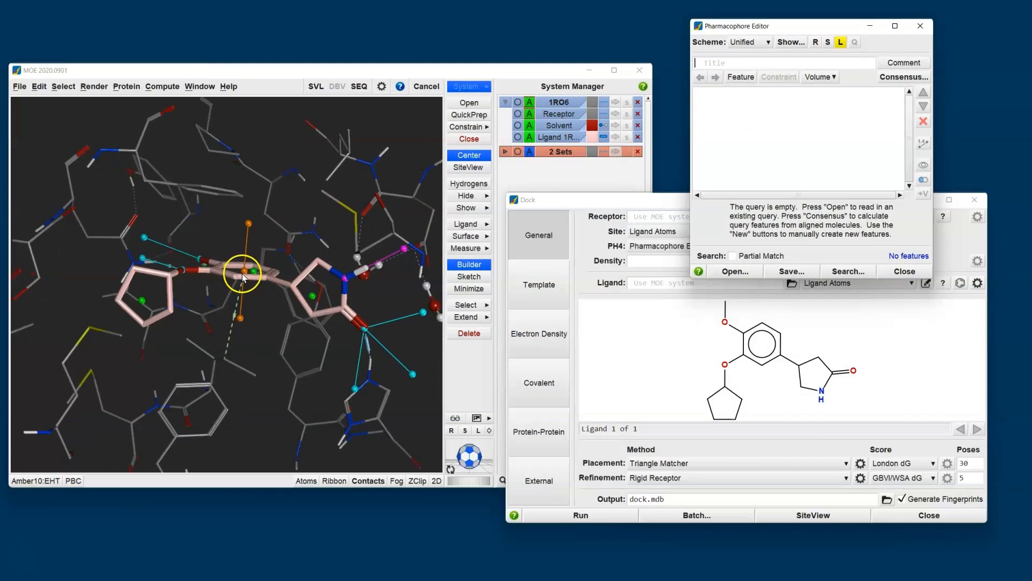
pyautogui.moveTo(231, 250)
pyautogui.keyDown('shift'); pyautogui.mouseDown(button='middle')
pyautogui.moveTo(226, 274)
pyautogui.moveTo(231, 216)
pyautogui.moveTo(229, 253)
pyautogui.moveTo(225, 242)
pyautogui.mouseUp(button='middle'); pyautogui.keyUp('shift')
pyautogui.click(262, 238)
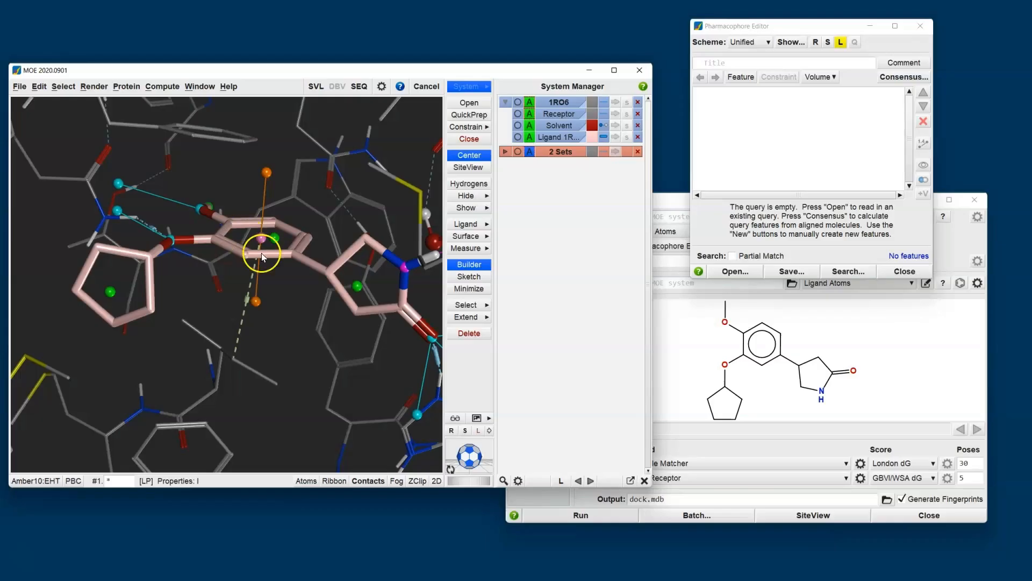
pyautogui.click(740, 77)
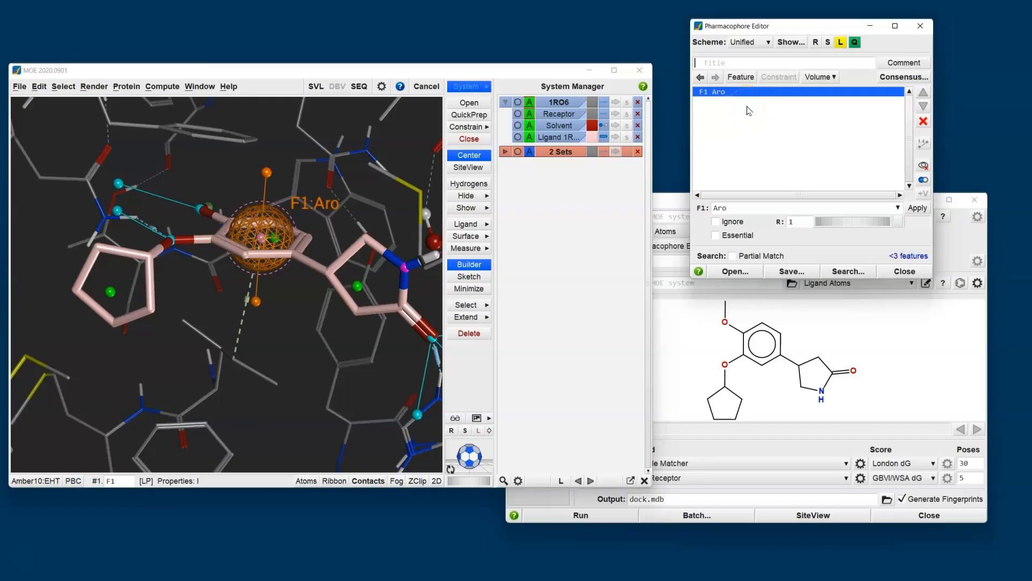
# Show receptor instead of ligand annotation points and add an Acc2 feature at the receptor nitrogen facing the ligand's ether oxygens.
pyautogui.moveTo(211, 279); pyautogui.dragTo(180, 346, button='middle')
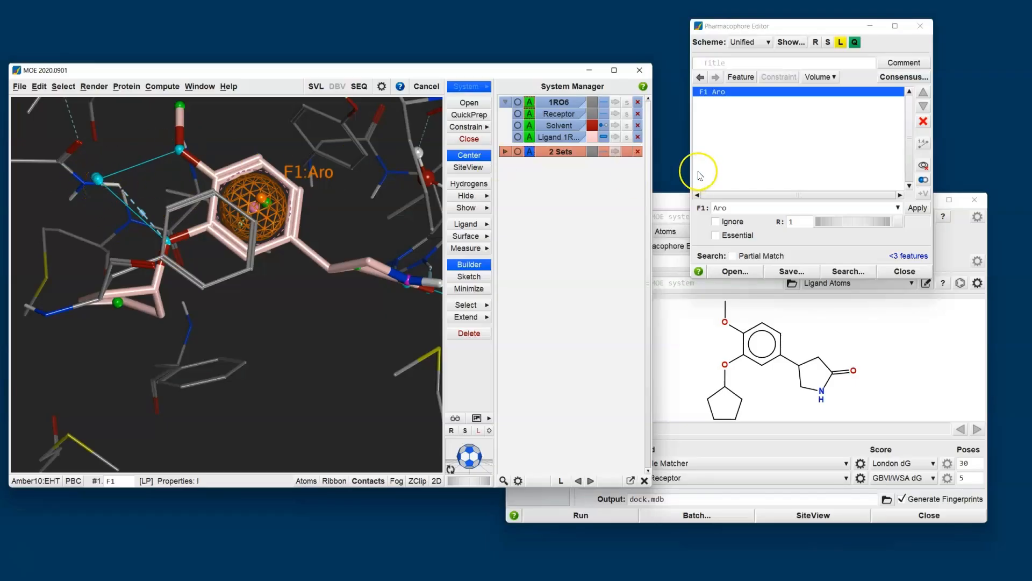
pyautogui.click(842, 42)
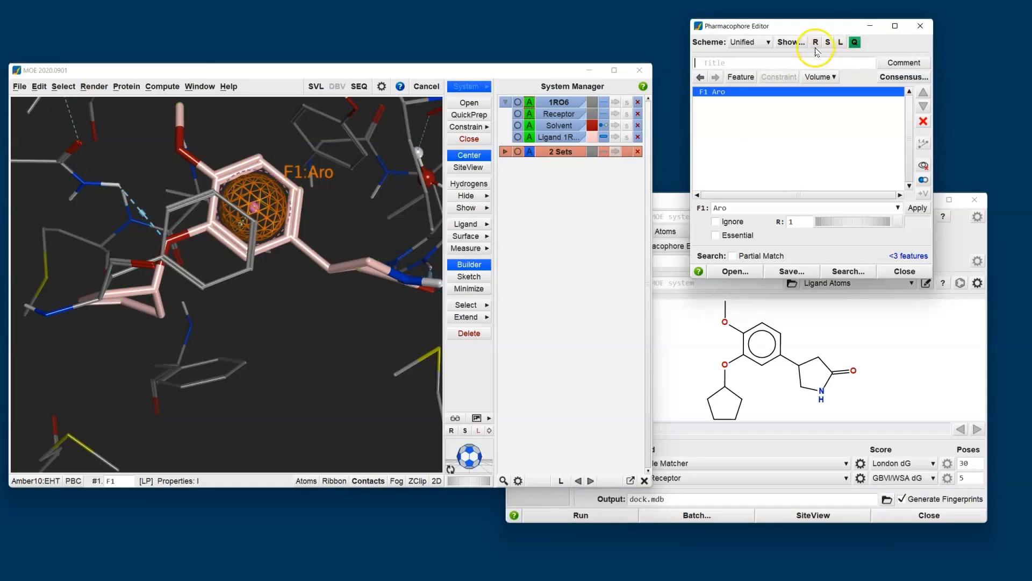
pyautogui.click(816, 43)
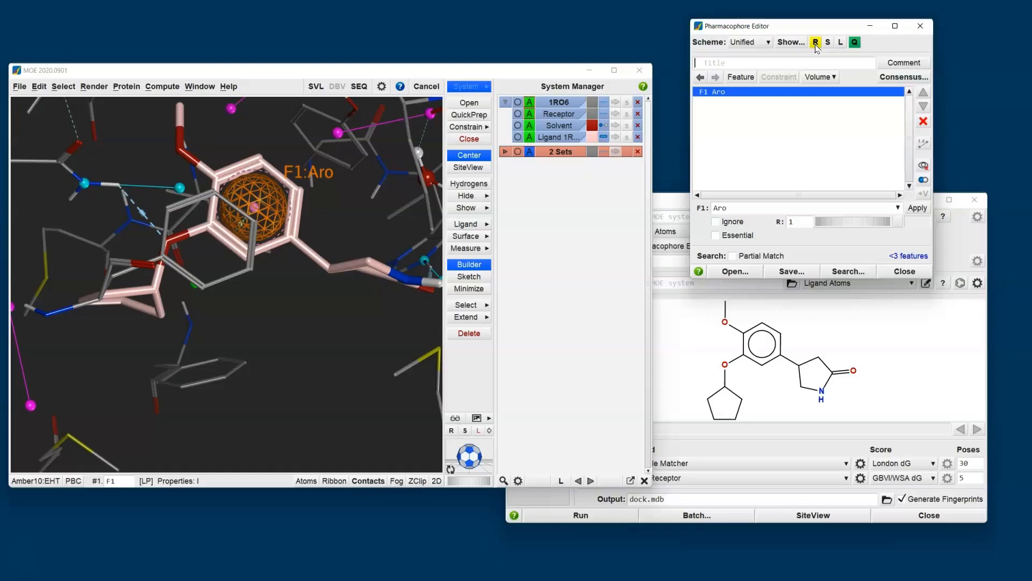
pyautogui.click(133, 141)
pyautogui.click(89, 181)
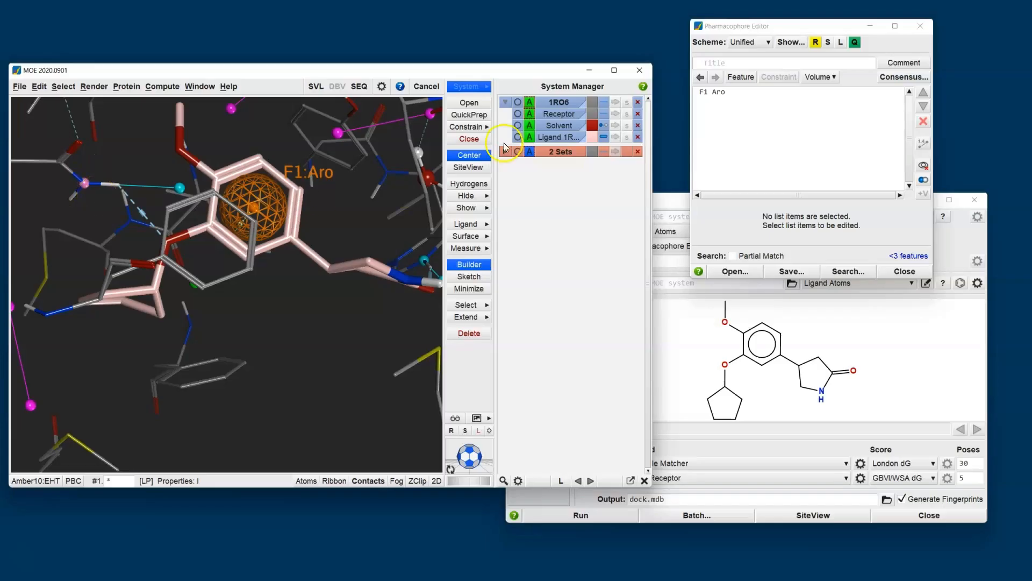
pyautogui.click(740, 77)
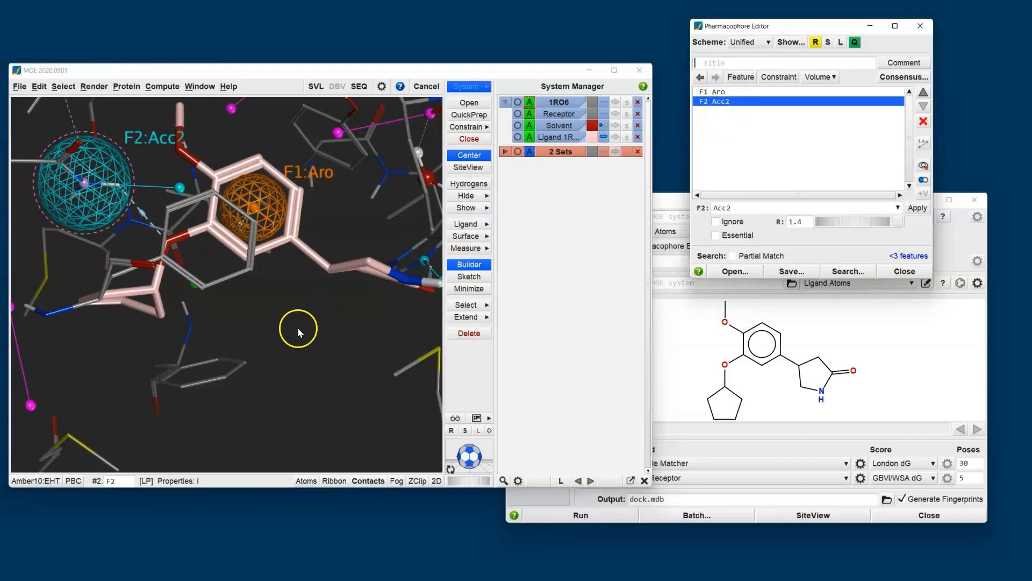
pyautogui.moveTo(196, 347); pyautogui.dragTo(202, 225, button='middle')
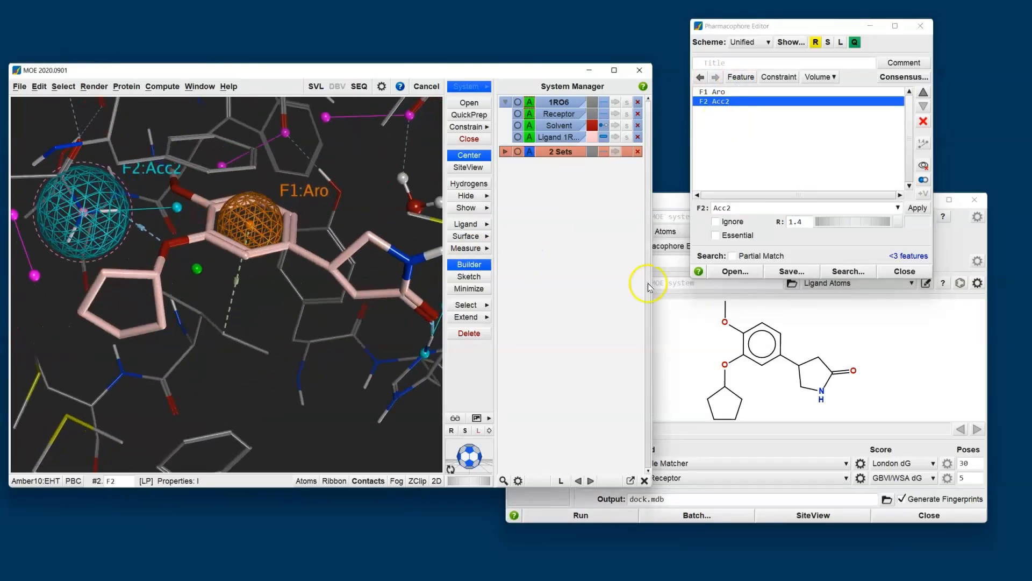
# Load $MOE/sample/mol/1RO6_ligands.mdb as the ligand file for the docking run.
pyautogui.click(859, 330)
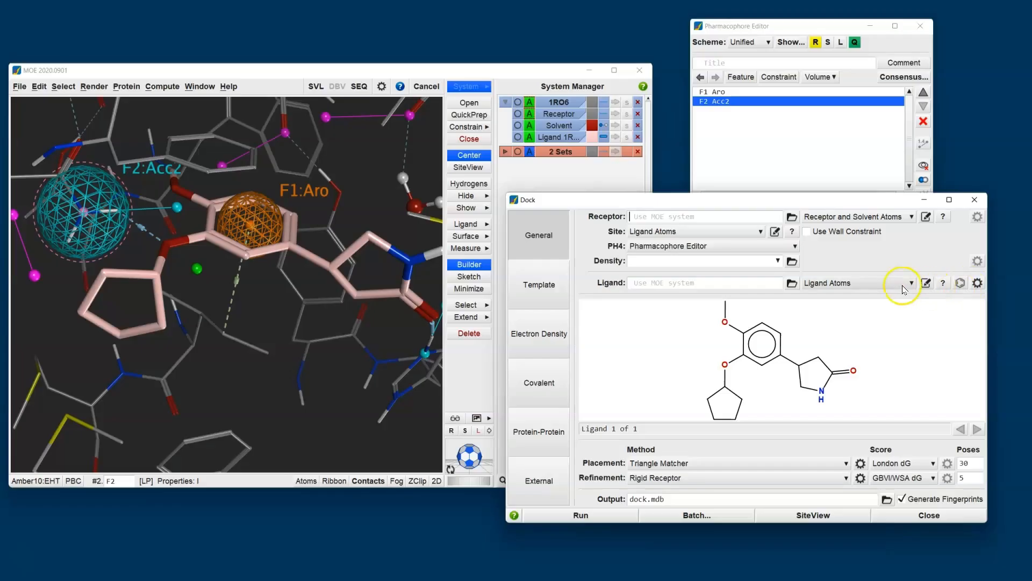
pyautogui.click(791, 283)
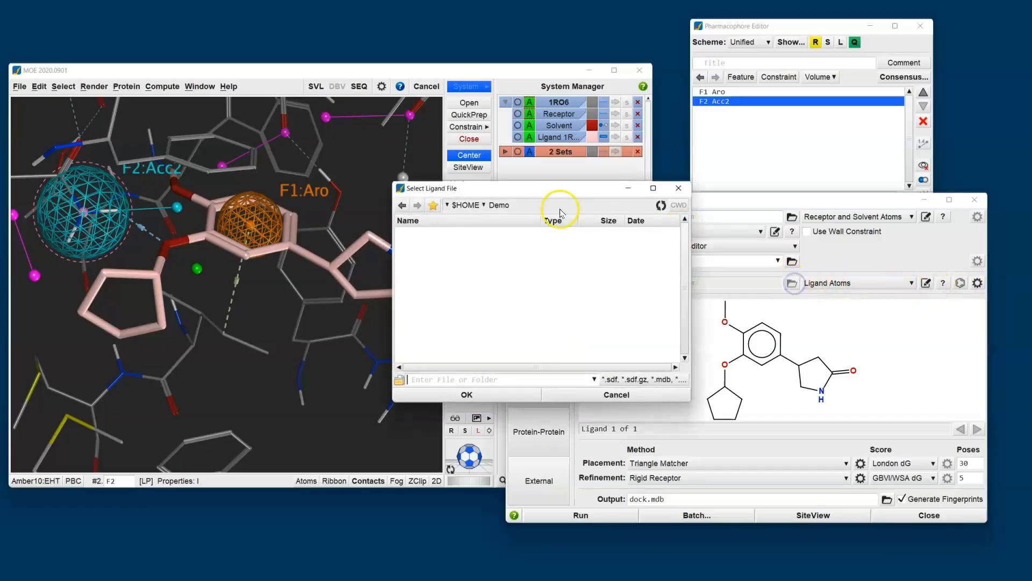
pyautogui.click(435, 206)
pyautogui.click(465, 245)
pyautogui.scroll(-3, 509, 268)
pyautogui.click(444, 259)
pyautogui.click(467, 394)
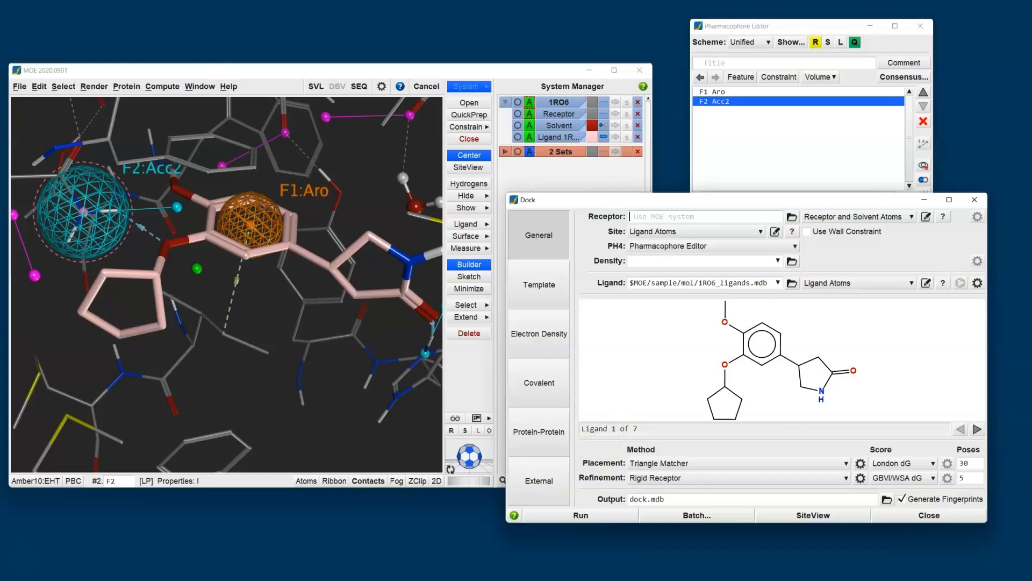
# Review the refinement methods and refinement scoring functions, keeping Rigid Receptor and GBVI/WSA dG.
pyautogui.click(655, 478)
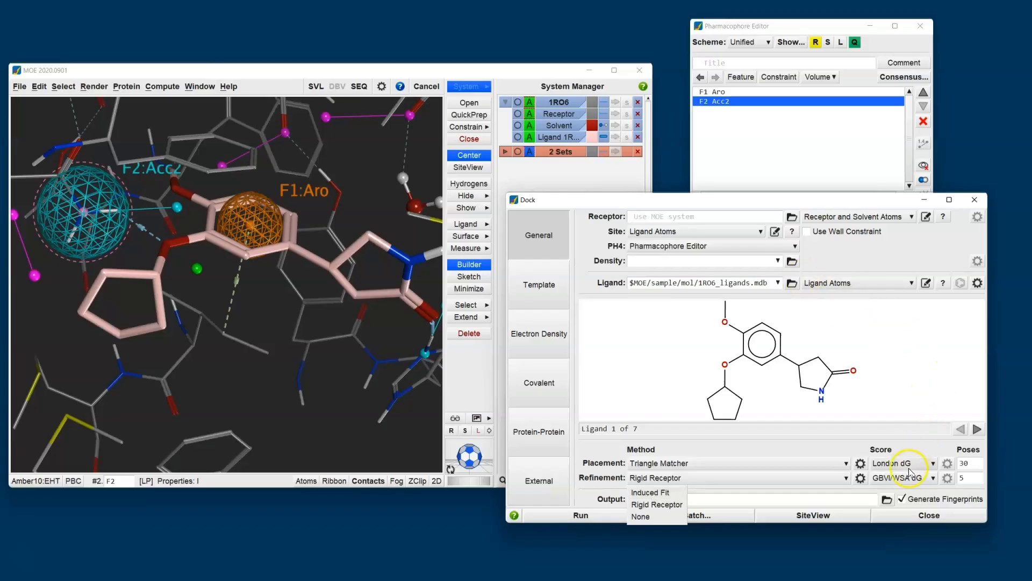
pyautogui.moveTo(831, 204); pyautogui.dragTo(831, 176)
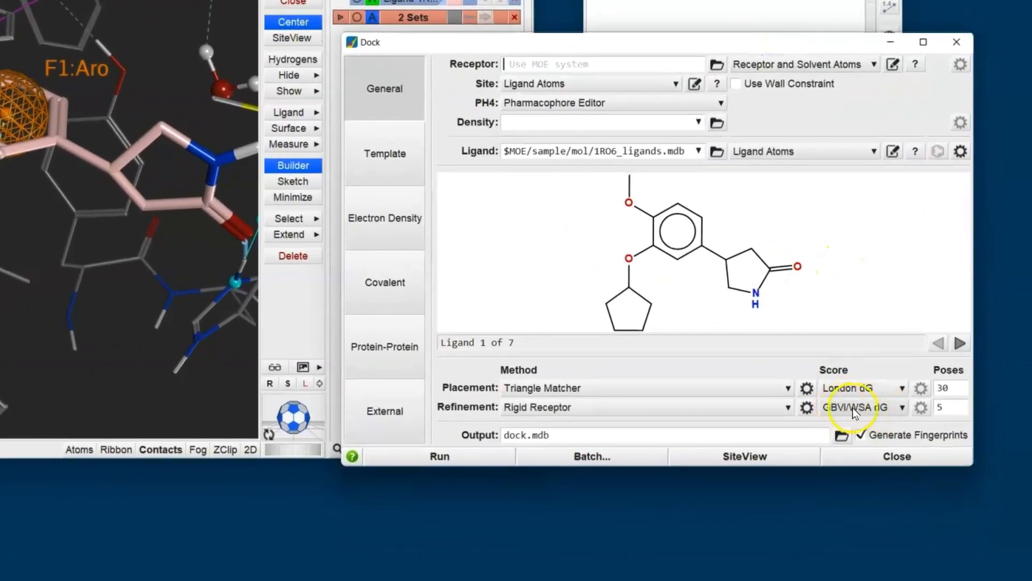
pyautogui.click(880, 409)
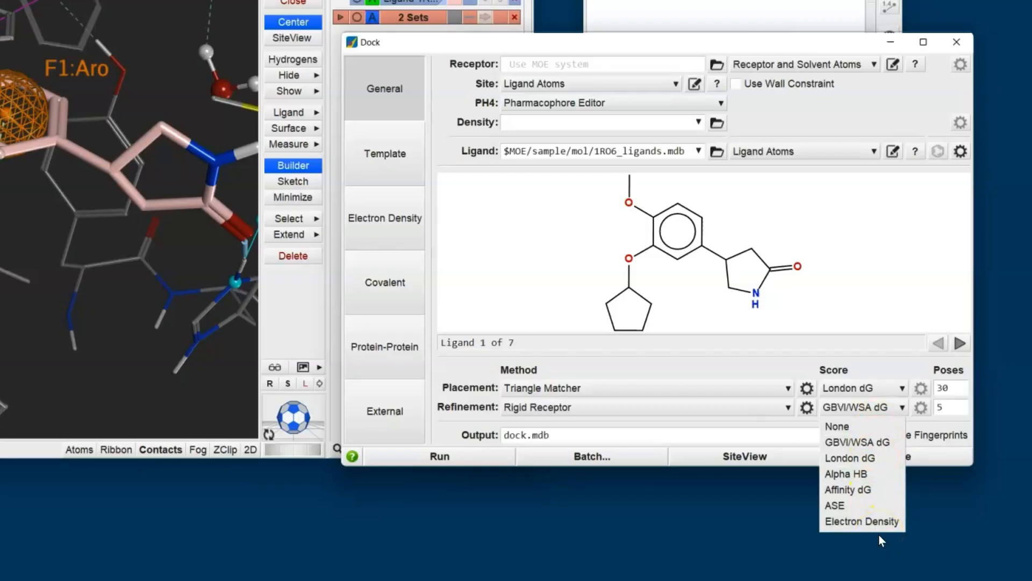
pyautogui.click(956, 388)
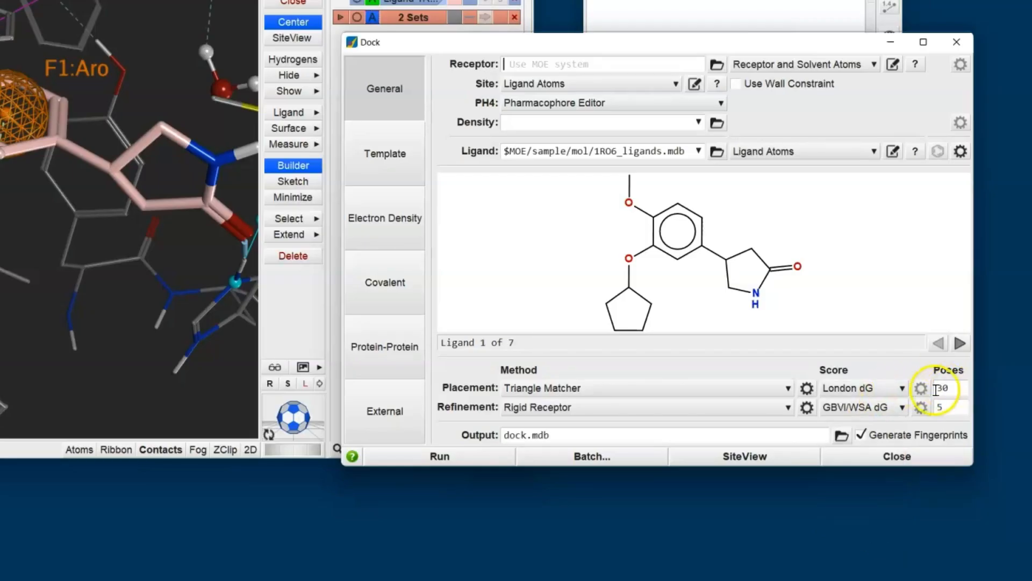
# Set the number of placement poses to 10 and run the docking.
pyautogui.doubleClick(940, 388)
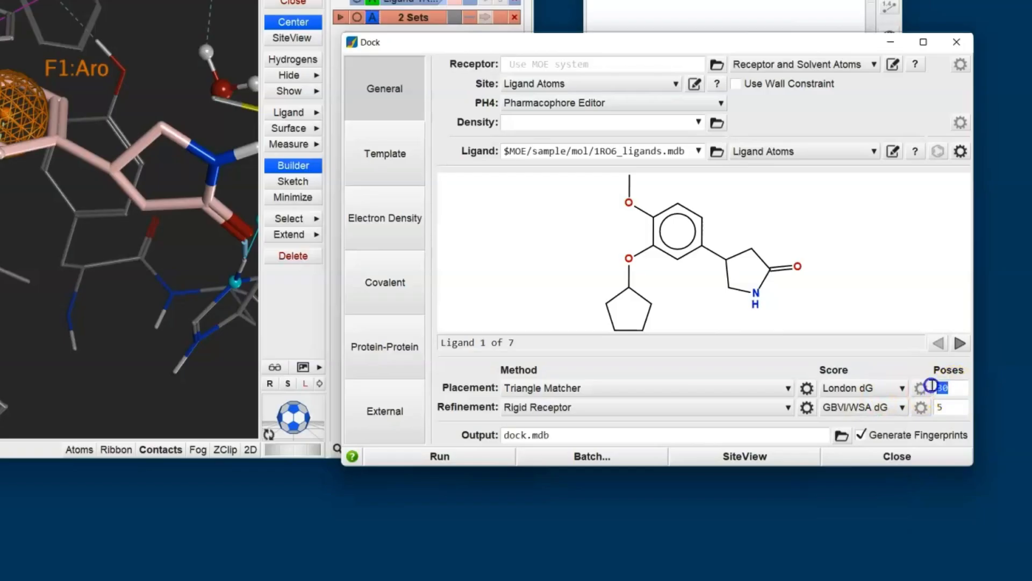
pyautogui.write('10')
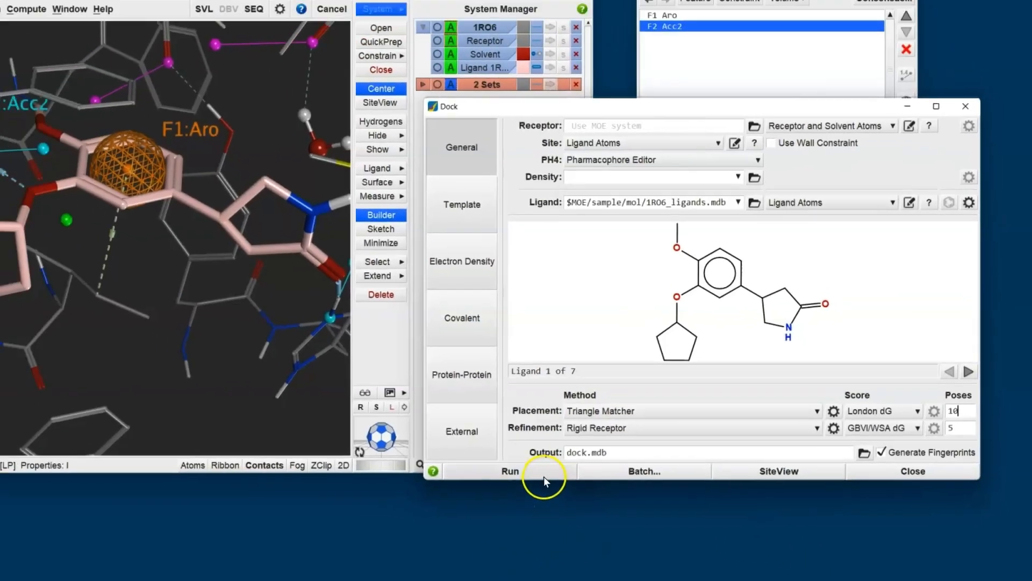
pyautogui.click(472, 456)
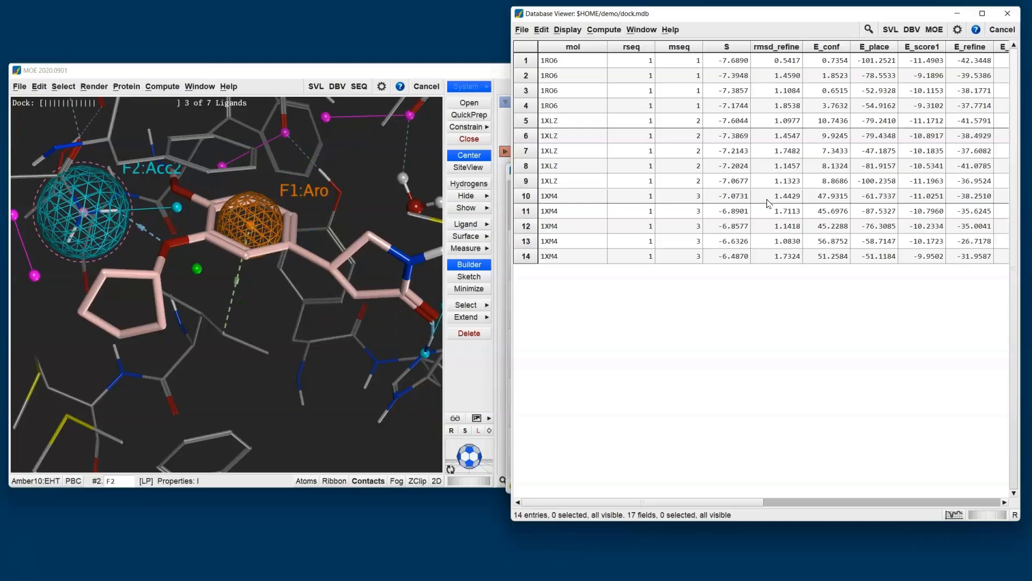
# Bring the Dock window in front of the results database and reposition it.
pyautogui.click(506, 199)
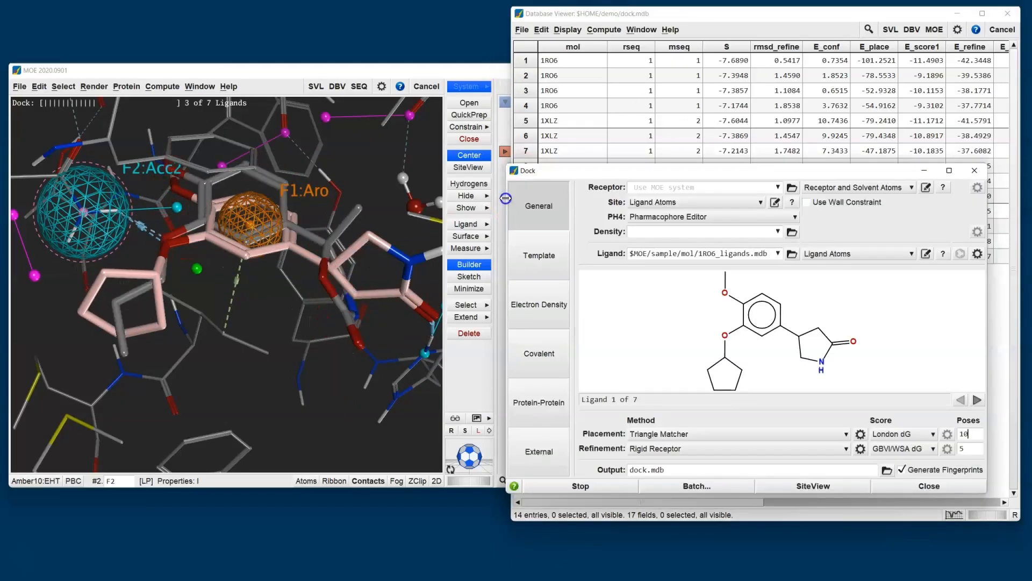
pyautogui.moveTo(595, 170); pyautogui.dragTo(543, 206)
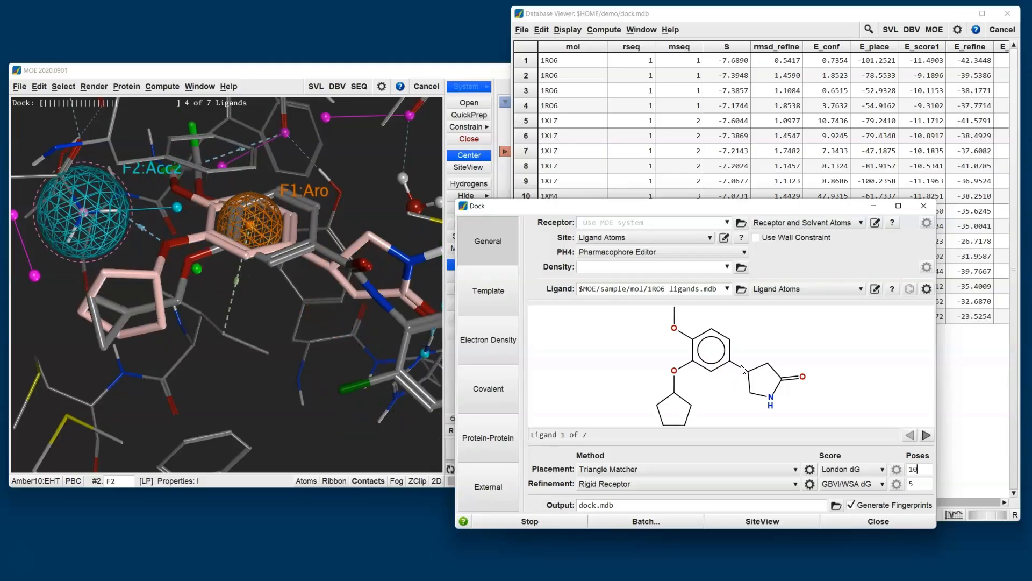
pyautogui.click(661, 521)
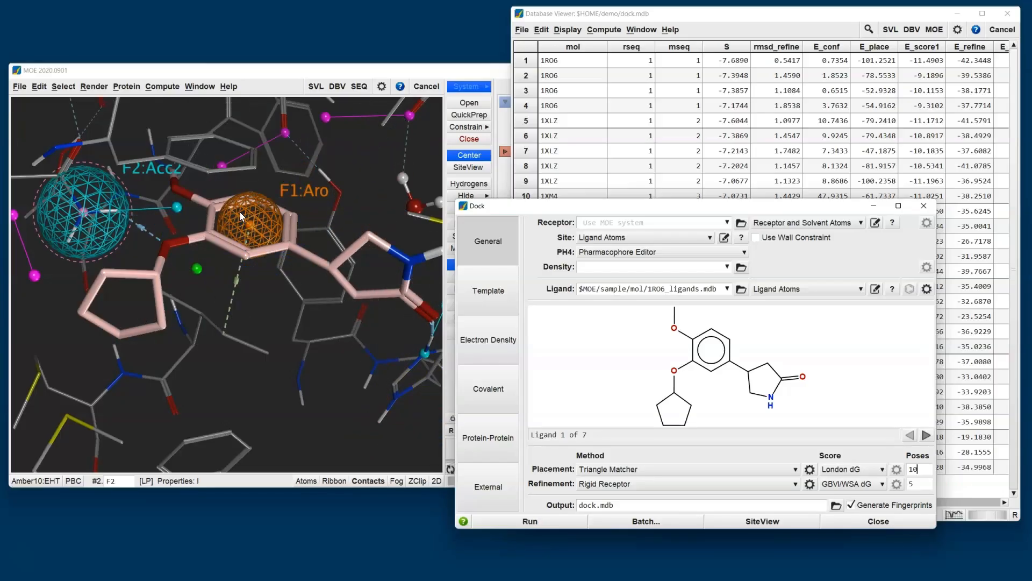
# Bring the dock.mdb results forward and enlarge the mol cells to show the docked structures.
pyautogui.click(724, 22)
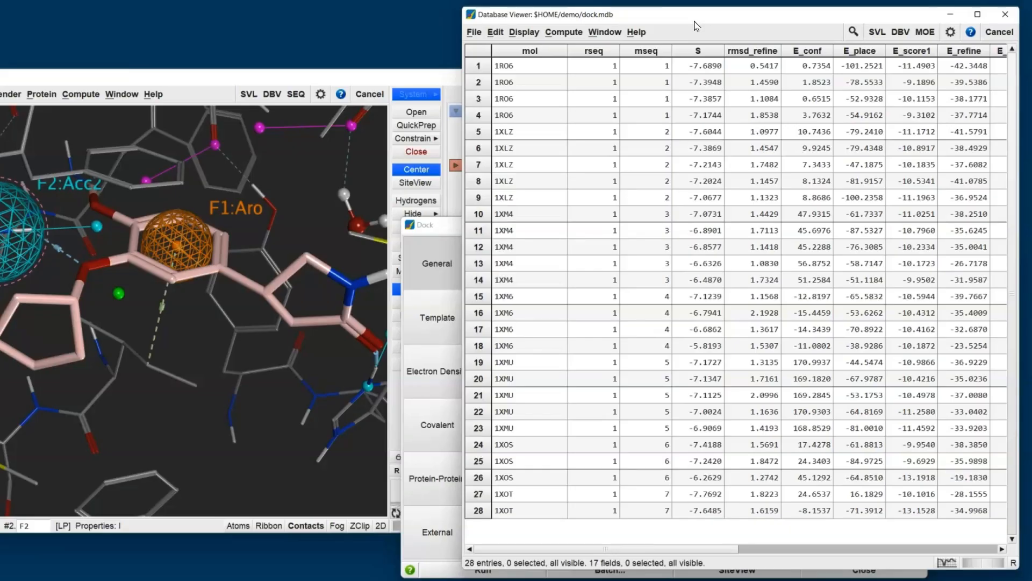
pyautogui.moveTo(534, 71); pyautogui.dragTo(694, 214)
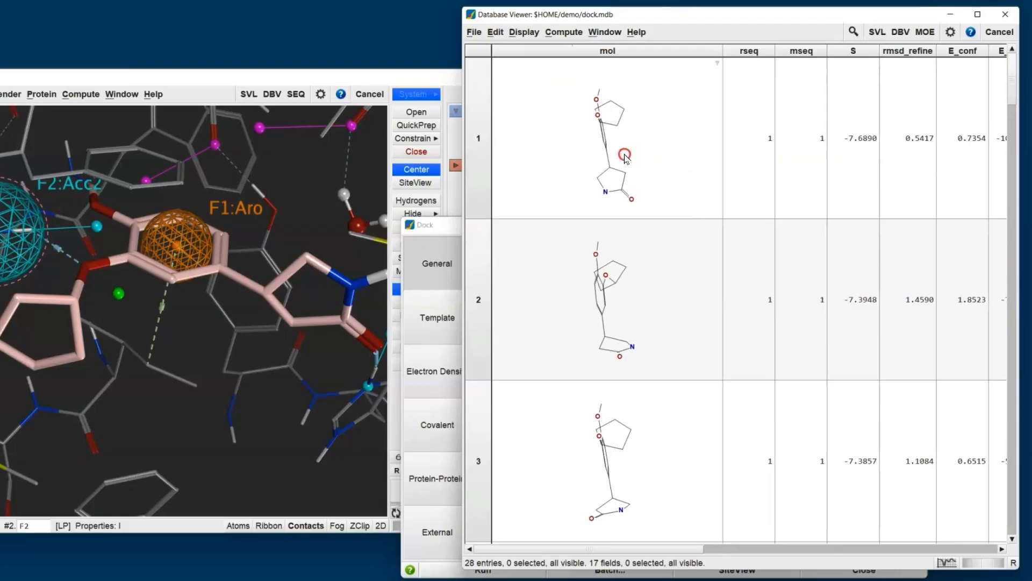
# Shrink the mol cells in the dock.mdb results so the entries are listed as compact rows.
pyautogui.moveTo(528, 162)
pyautogui.mouseDown(button='middle')
pyautogui.moveTo(638, 159)
pyautogui.moveTo(538, 165)
pyautogui.mouseUp(button='middle')
pyautogui.moveTo(691, 186); pyautogui.dragTo(513, 50)
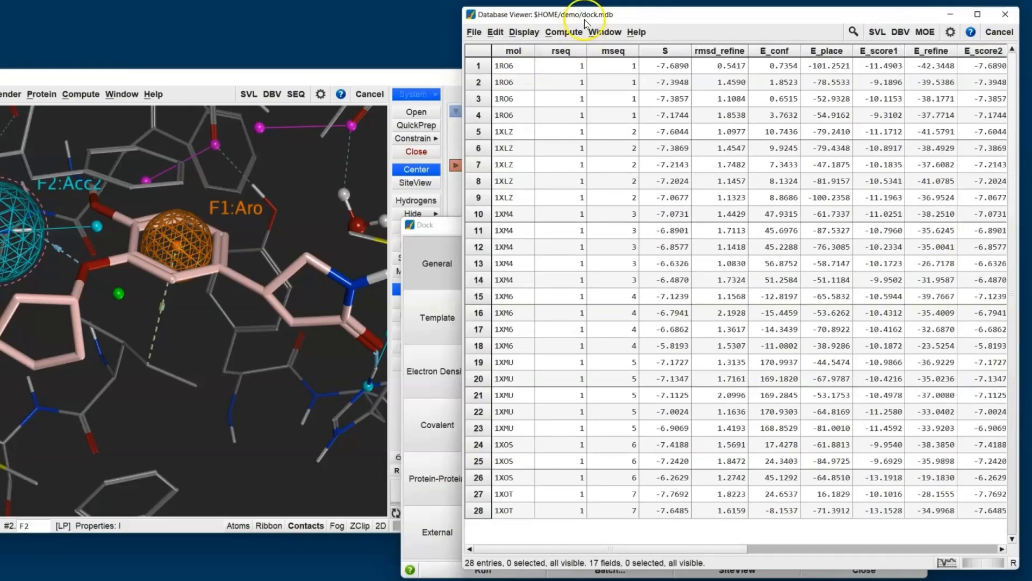
pyautogui.click(563, 32)
pyautogui.click(595, 131)
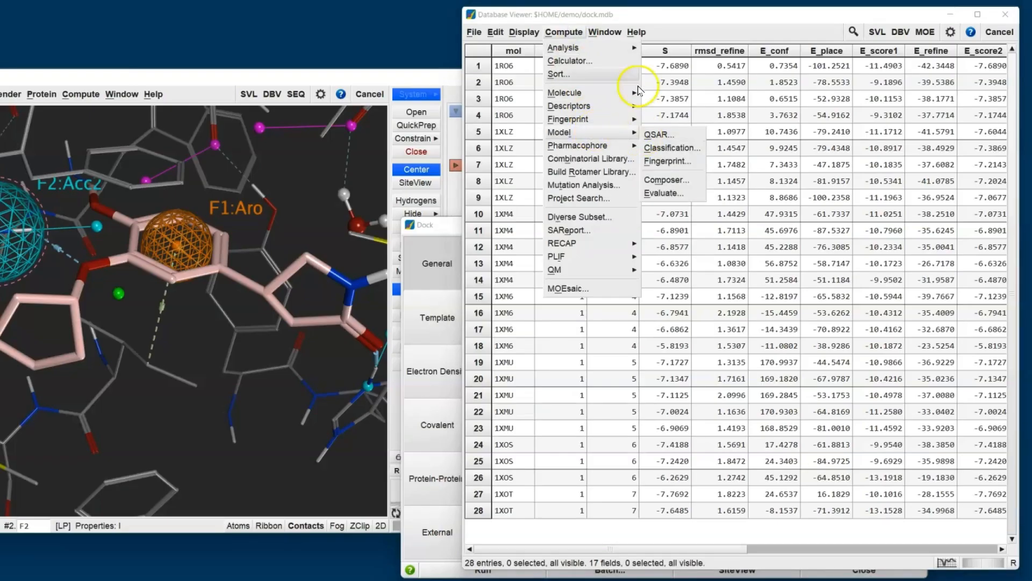
pyautogui.click(656, 15)
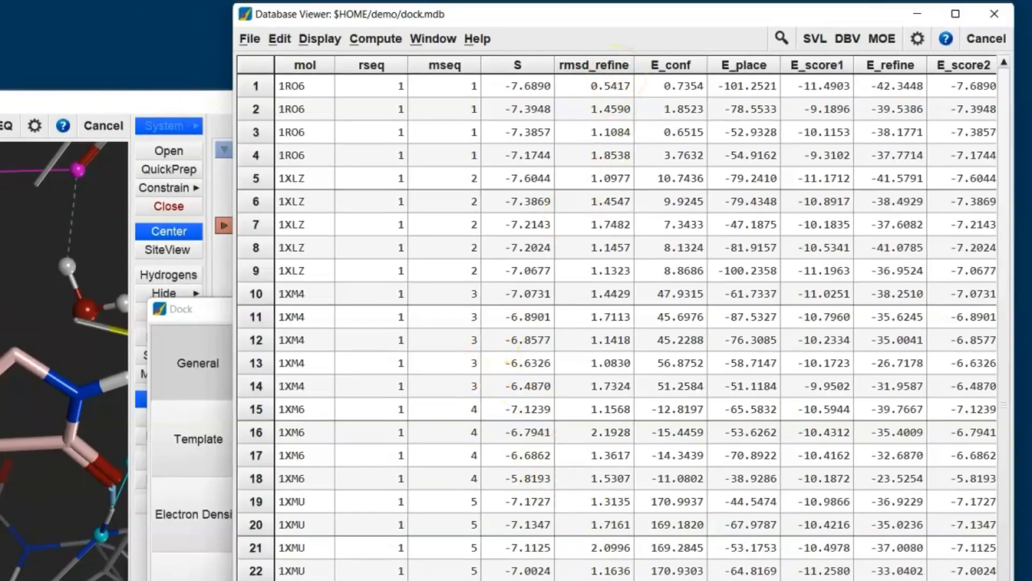
pyautogui.moveTo(745, 510); pyautogui.dragTo(708, 483)
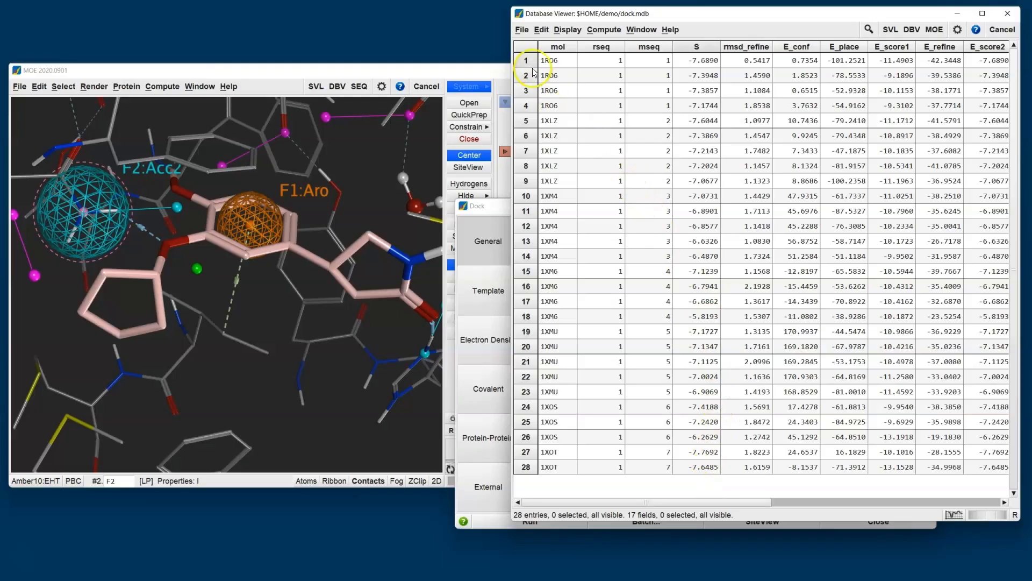
# Open the Browse window for dock.mdb and place it clear of the 3D view of the docked pose.
pyautogui.click(523, 32)
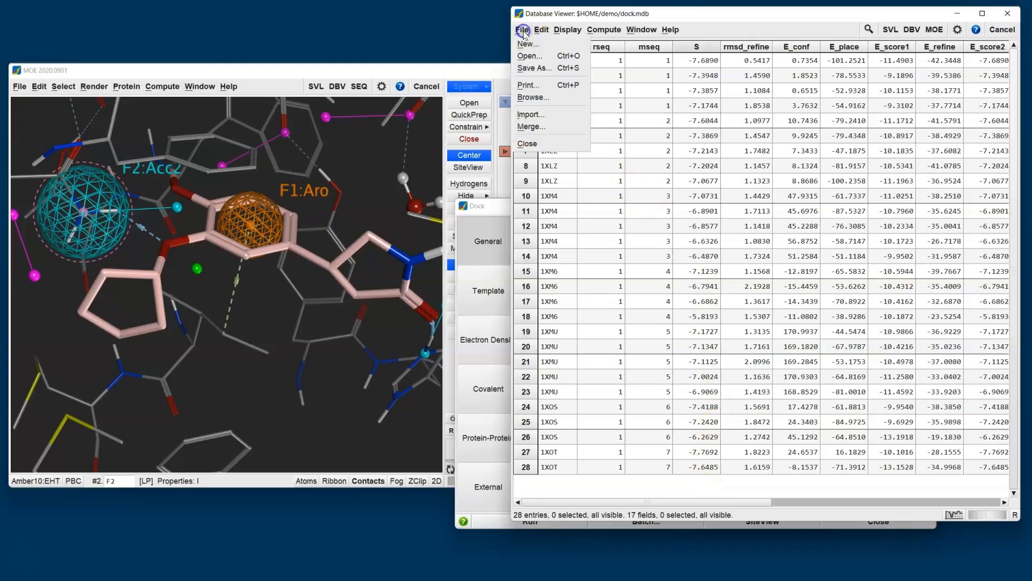
pyautogui.click(544, 101)
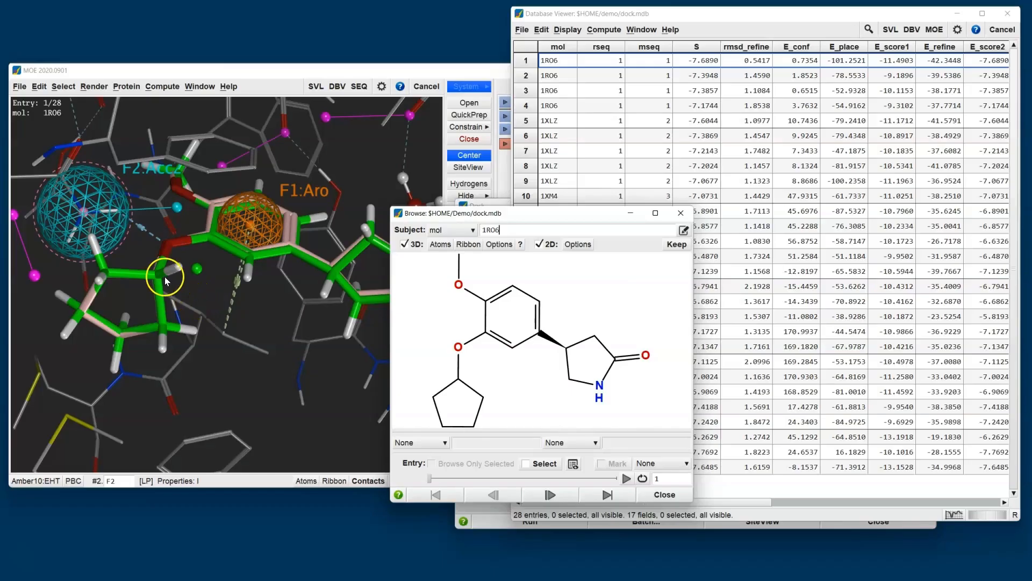
pyautogui.moveTo(478, 218); pyautogui.dragTo(630, 275)
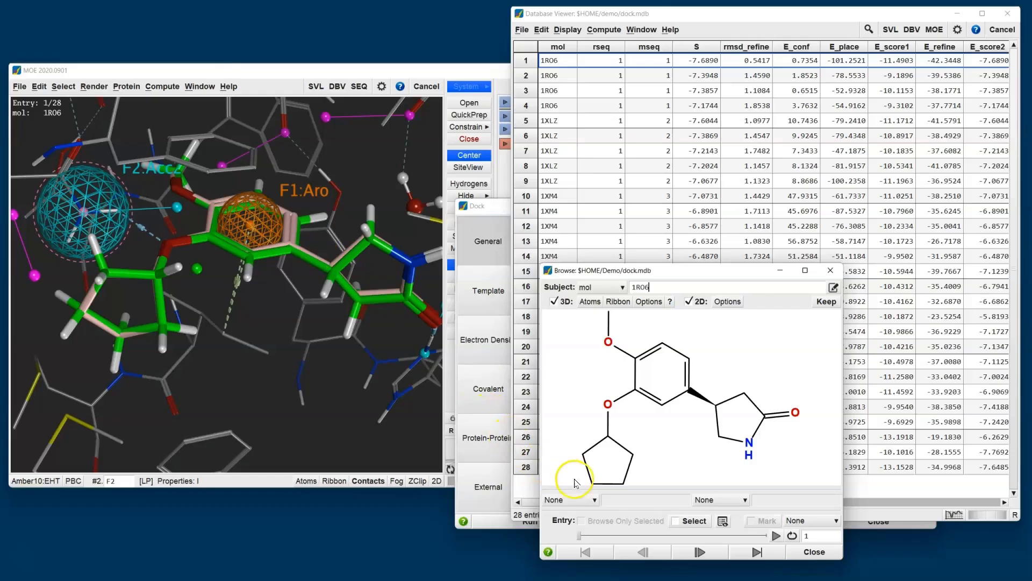
# Show the S and mseq fields for each browsed pose.
pyautogui.click(587, 501)
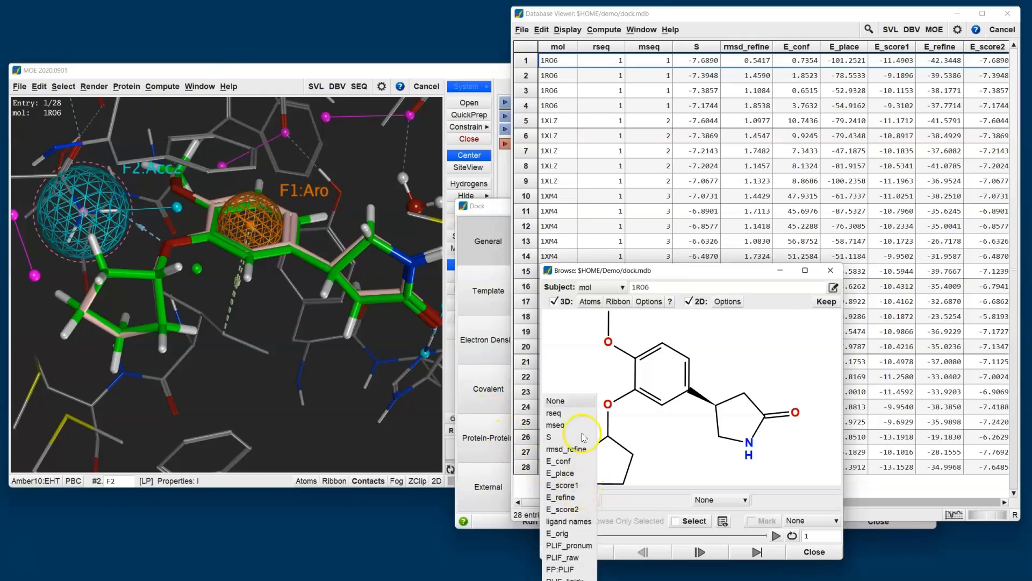
pyautogui.click(567, 441)
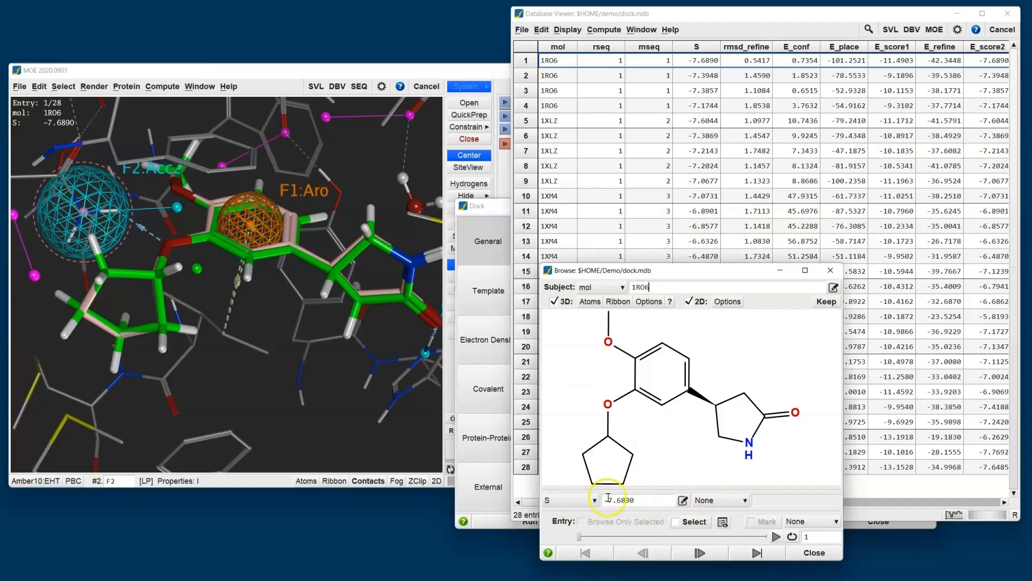
pyautogui.click(728, 502)
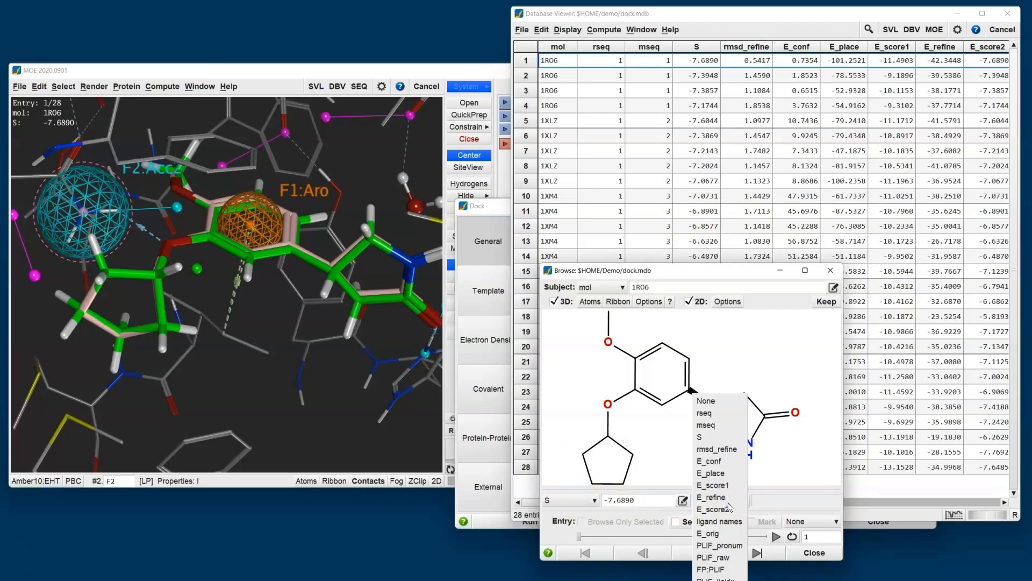
pyautogui.click(717, 427)
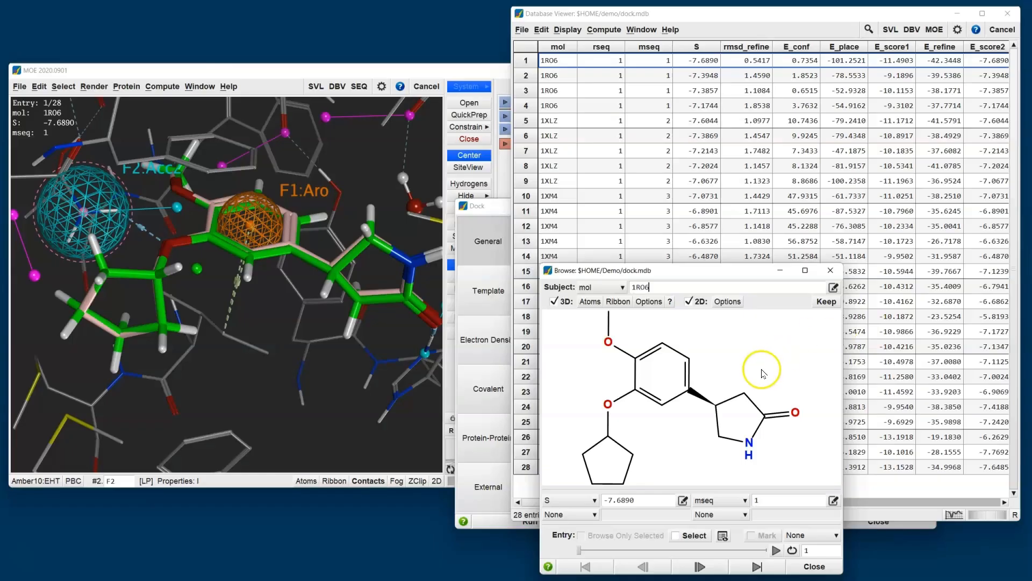
# Step through the docked poses from entry 1 to entry 10, comparing each with the crystal ligand in the pocket.
pyautogui.click(714, 569)
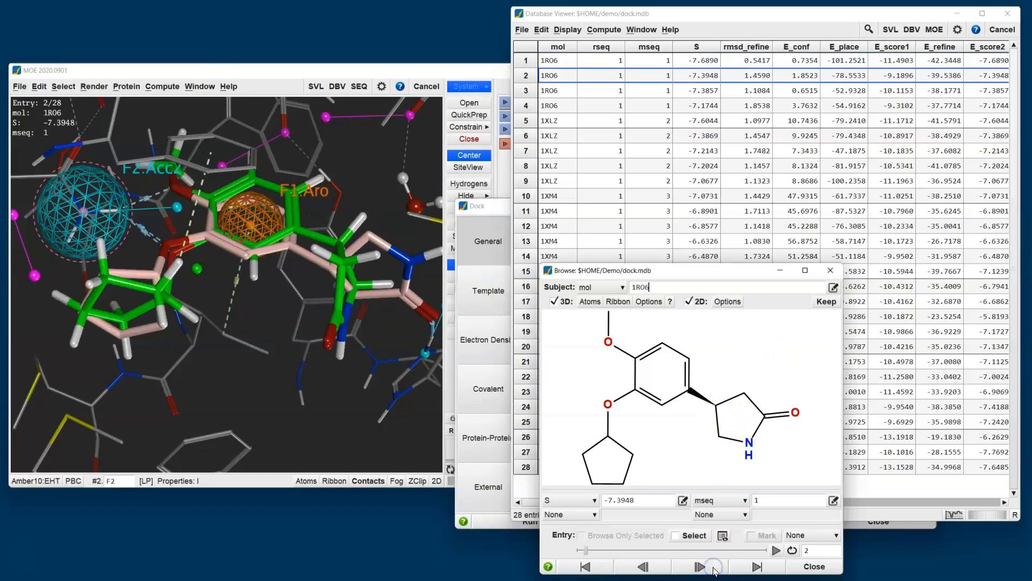
pyautogui.click(714, 568)
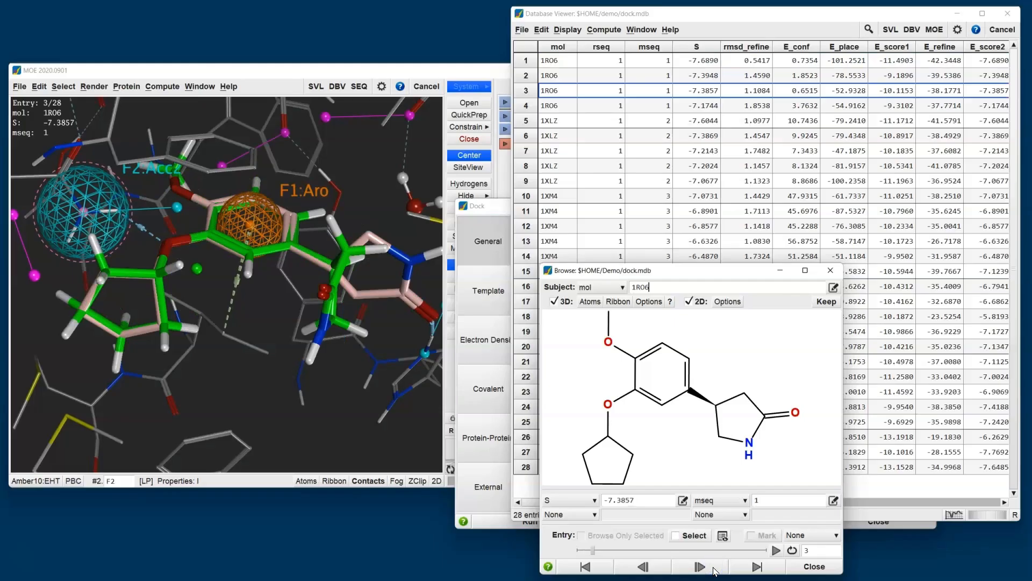
pyautogui.click(700, 567)
pyautogui.click(700, 566)
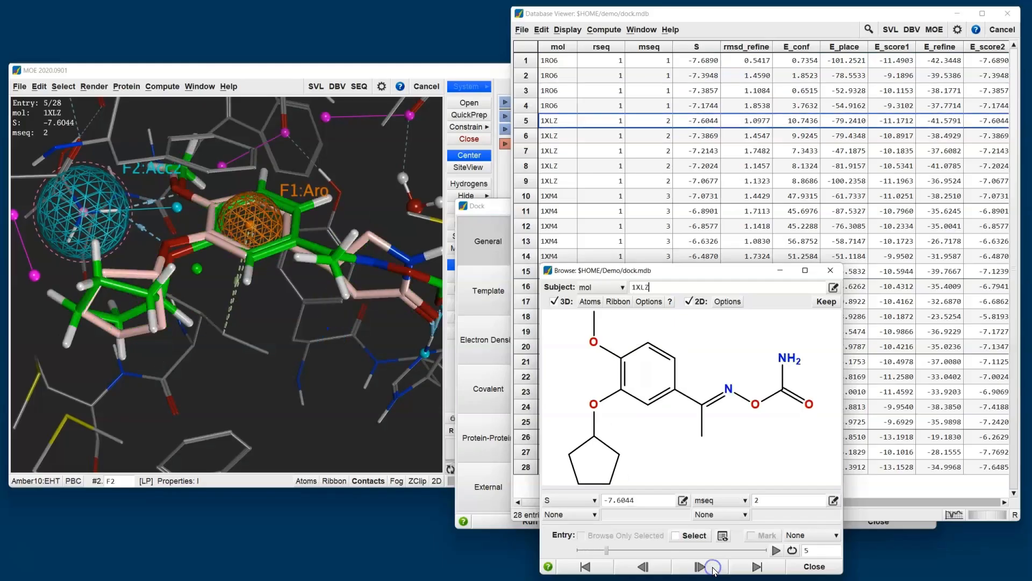
pyautogui.click(715, 568)
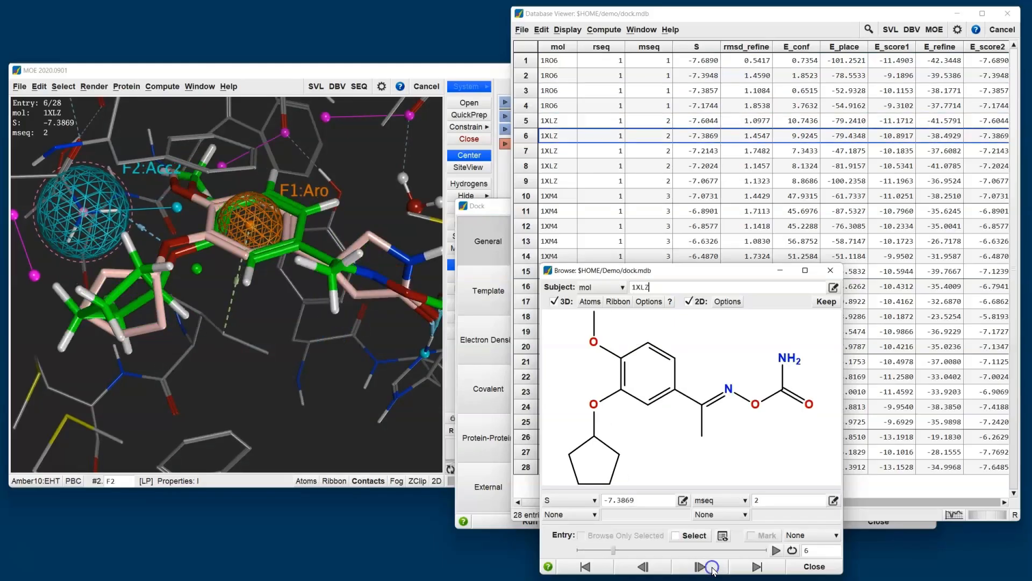
pyautogui.click(714, 569)
pyautogui.click(714, 569)
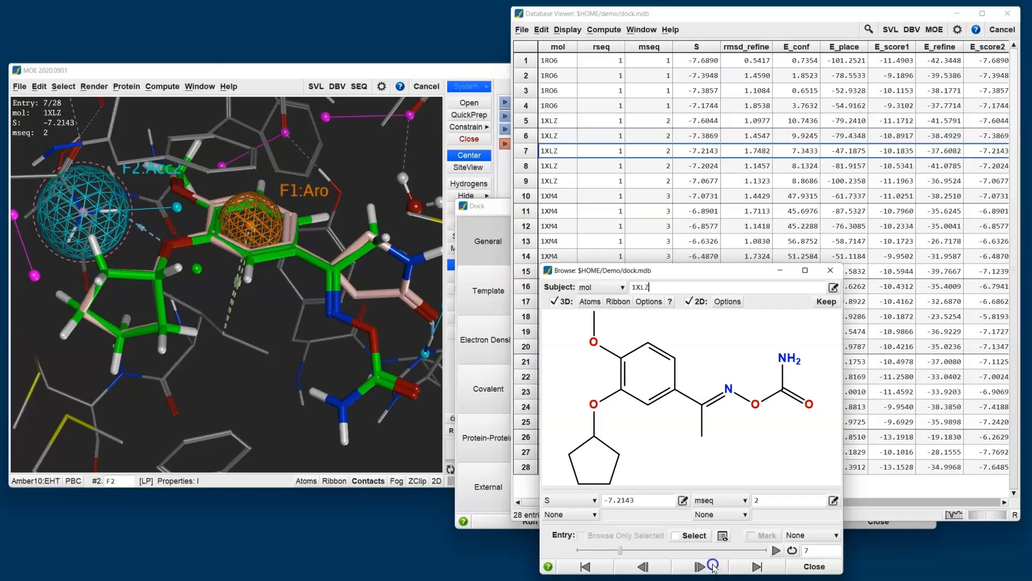
pyautogui.click(714, 569)
pyautogui.click(714, 569)
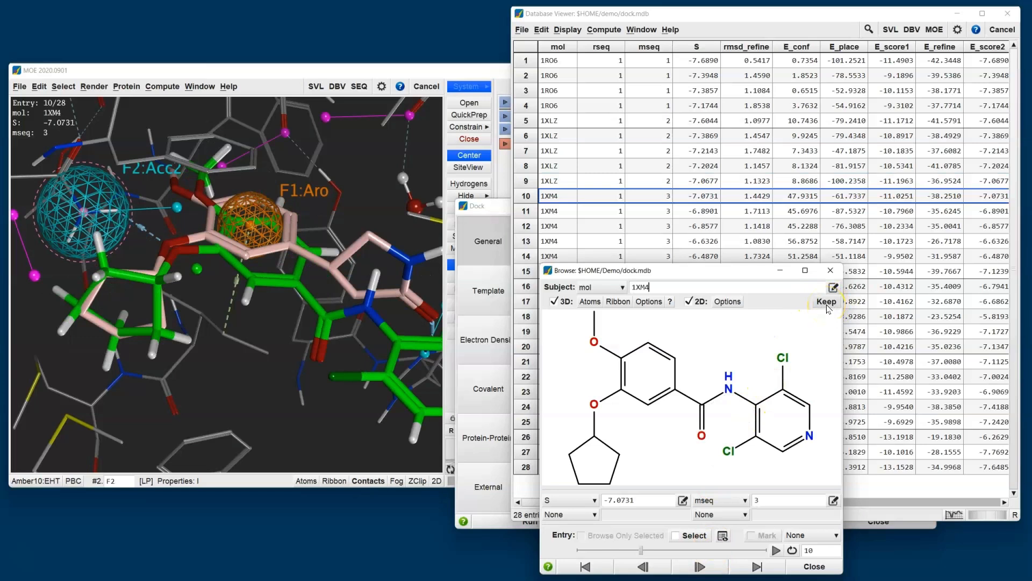
# Mark the 1XM4 poses in entries 10 and 13 as selected while browsing.
pyautogui.click(826, 301)
pyautogui.click(691, 536)
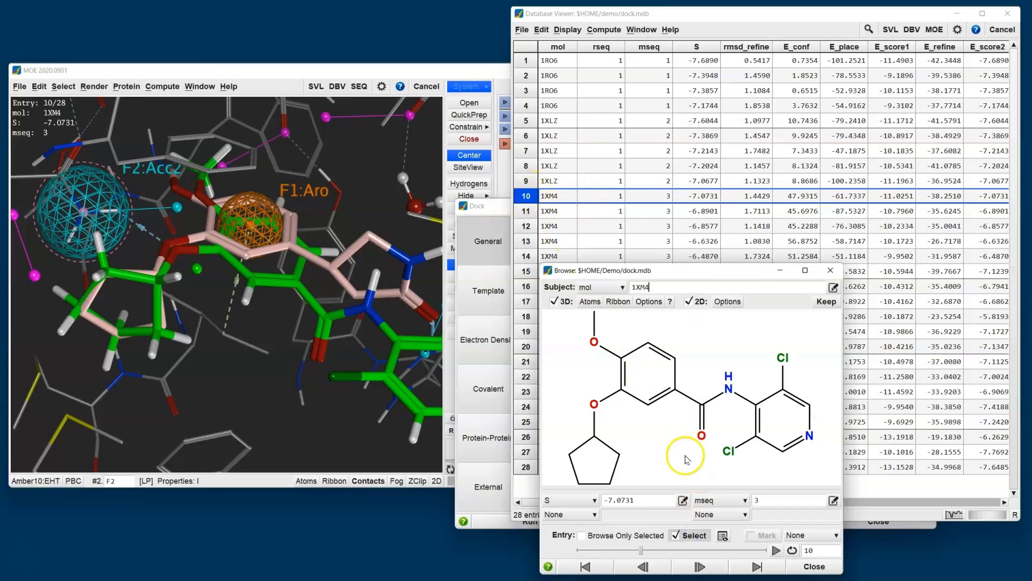
pyautogui.click(715, 566)
pyautogui.click(716, 567)
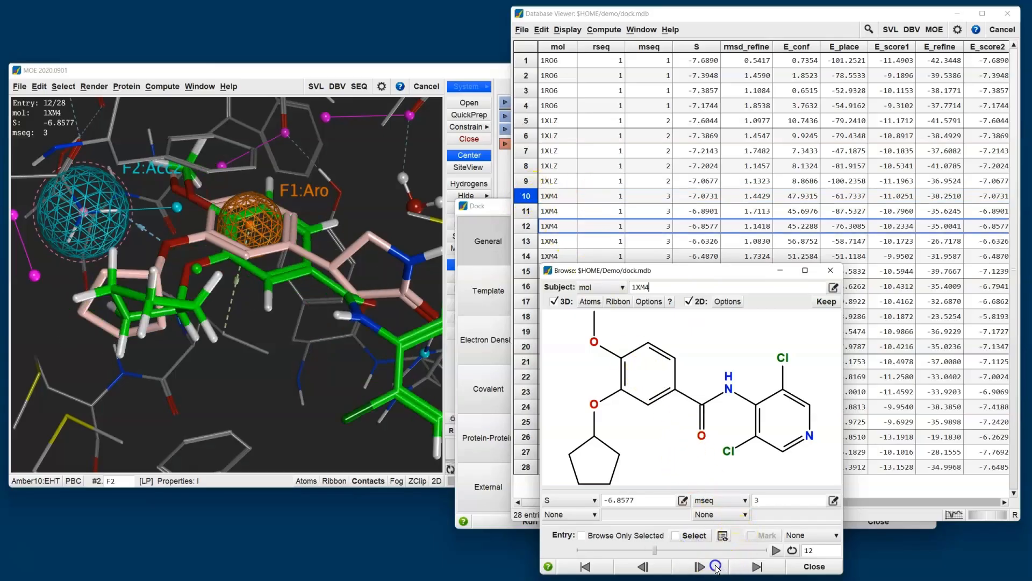
pyautogui.click(715, 567)
pyautogui.click(695, 536)
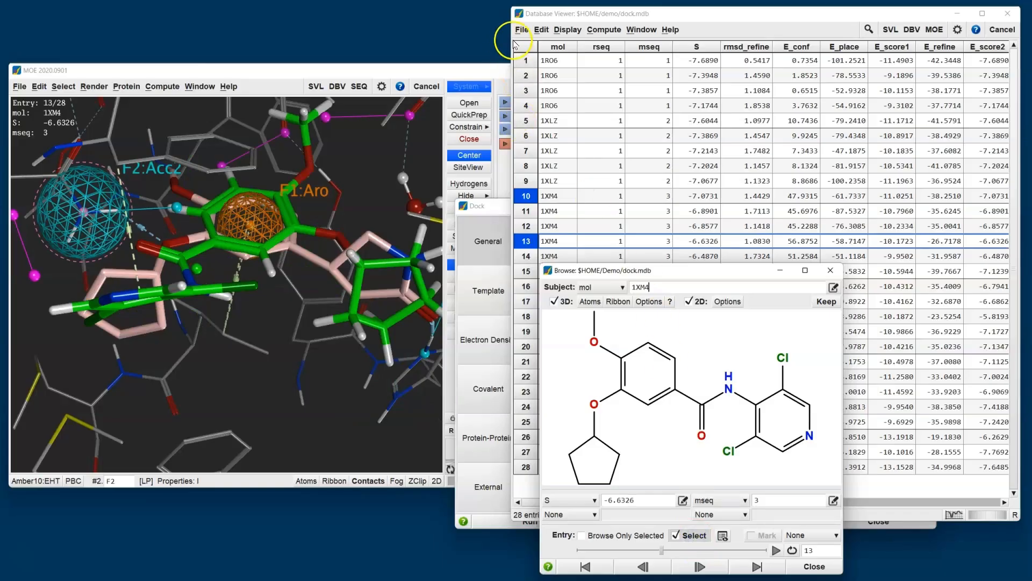
# Start saving a copy of the results database, limited to the selected entries only.
pyautogui.click(528, 30)
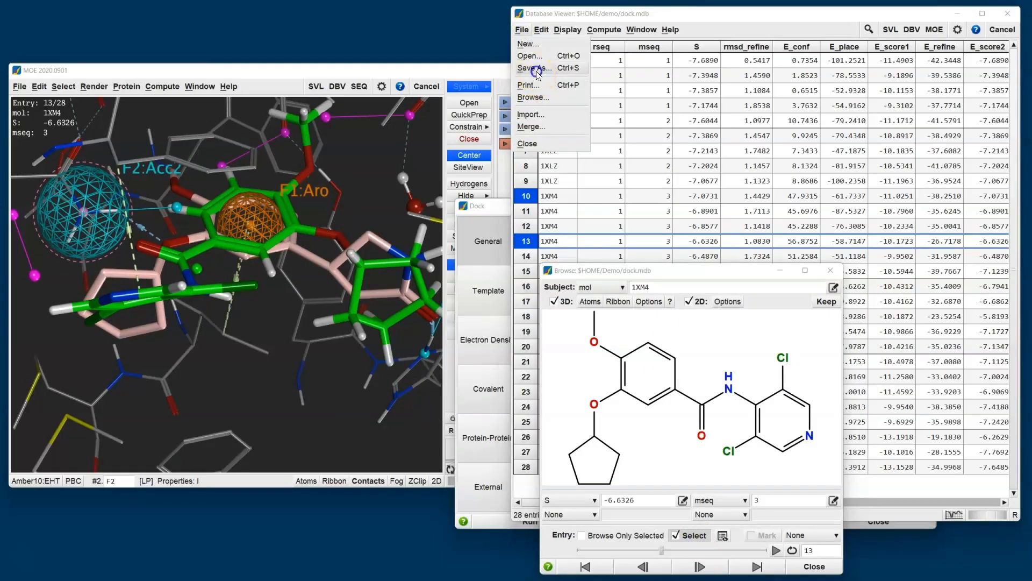
pyautogui.click(532, 68)
pyautogui.moveTo(511, 152); pyautogui.dragTo(341, 114)
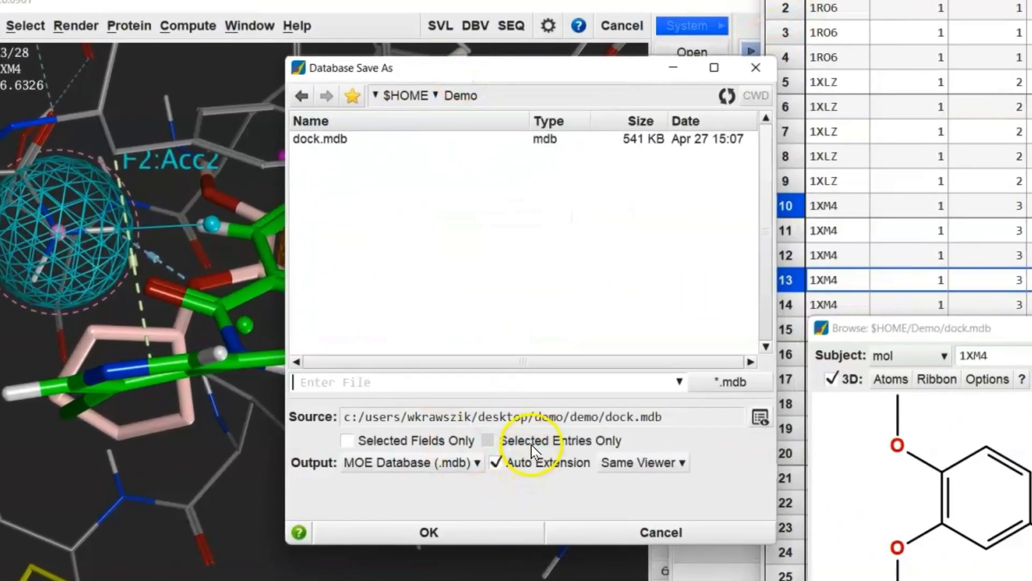
pyautogui.click(399, 359)
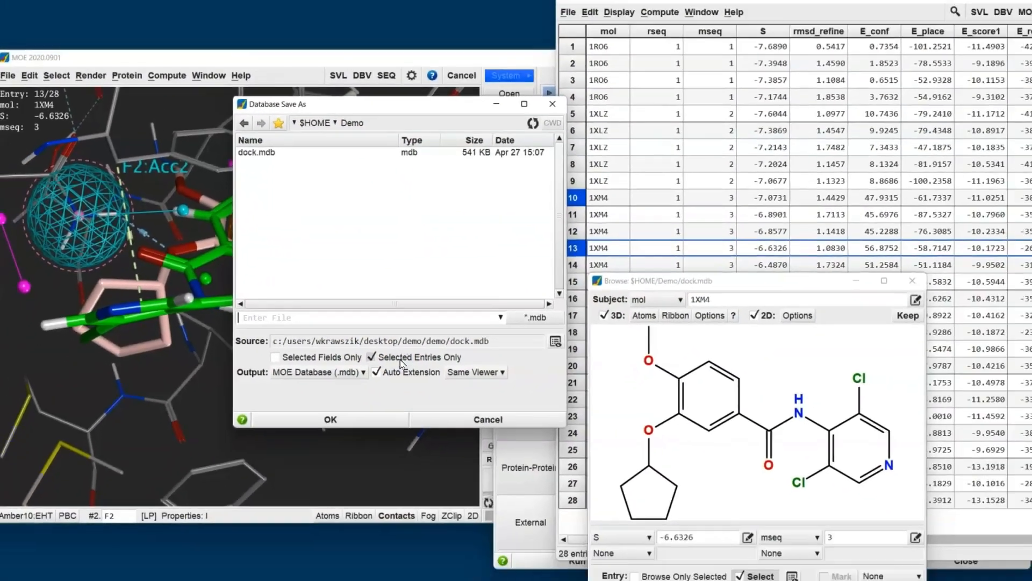